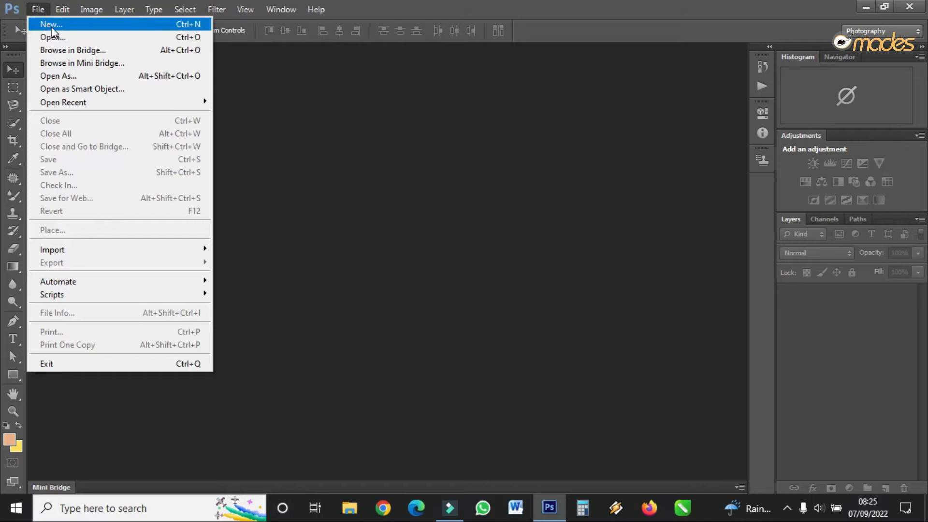
Create a new A4 RGB document at 300 pixels/inch with a white background and rotate the canvas 90° clockwise.
left_click(64, 24)
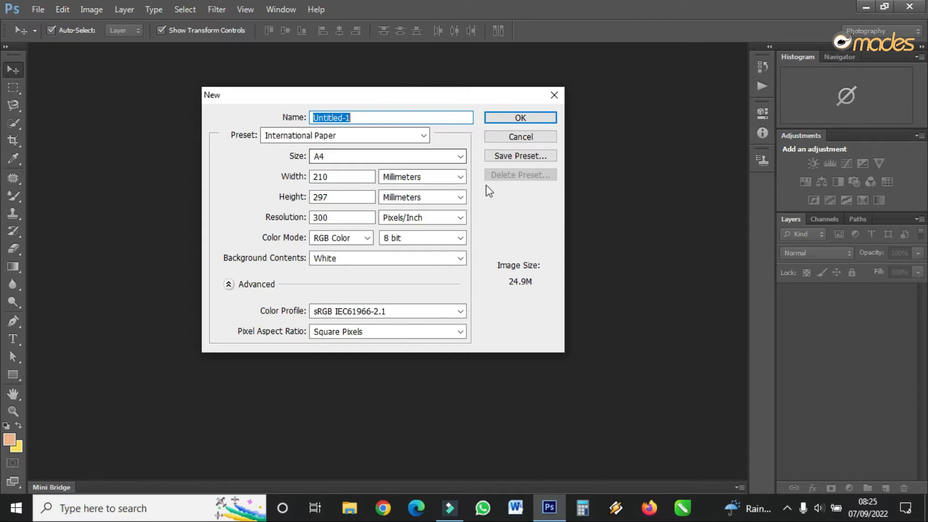
left_click(521, 116)
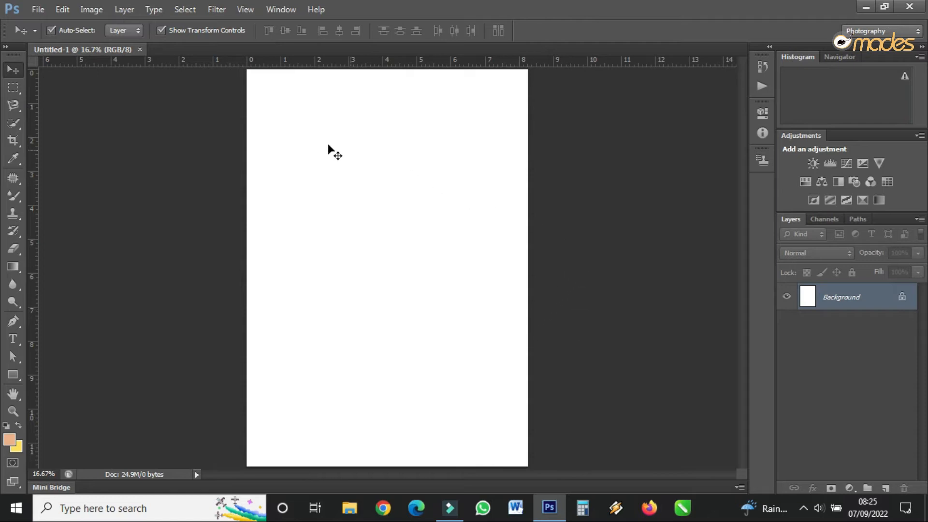
left_click(99, 9)
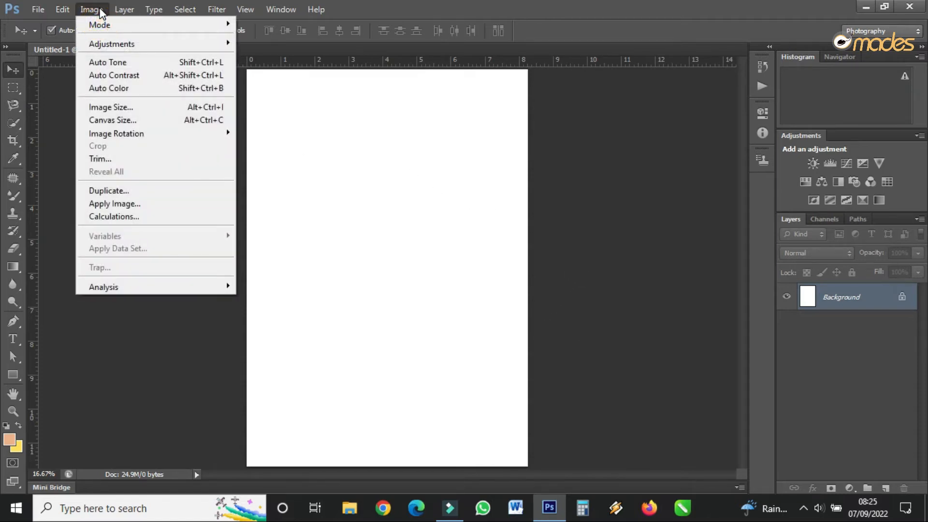
mouse_move(184, 133)
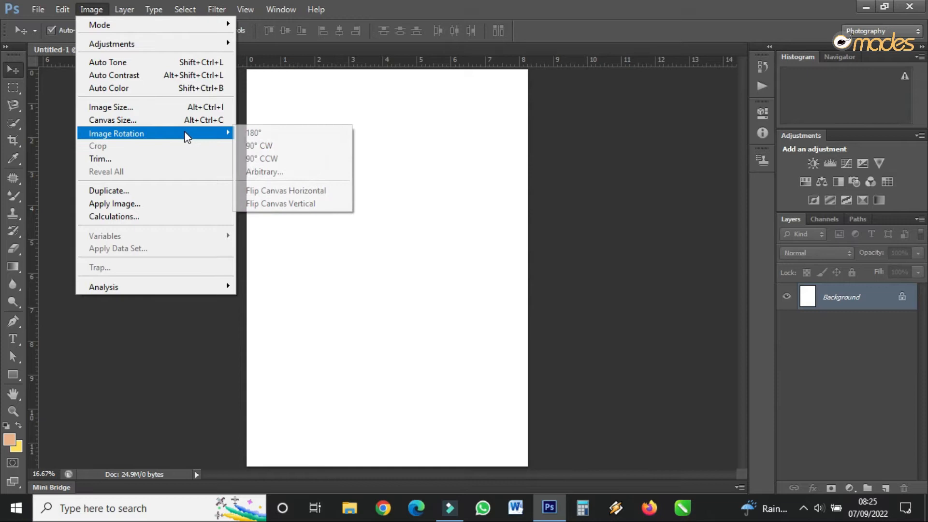
left_click(279, 144)
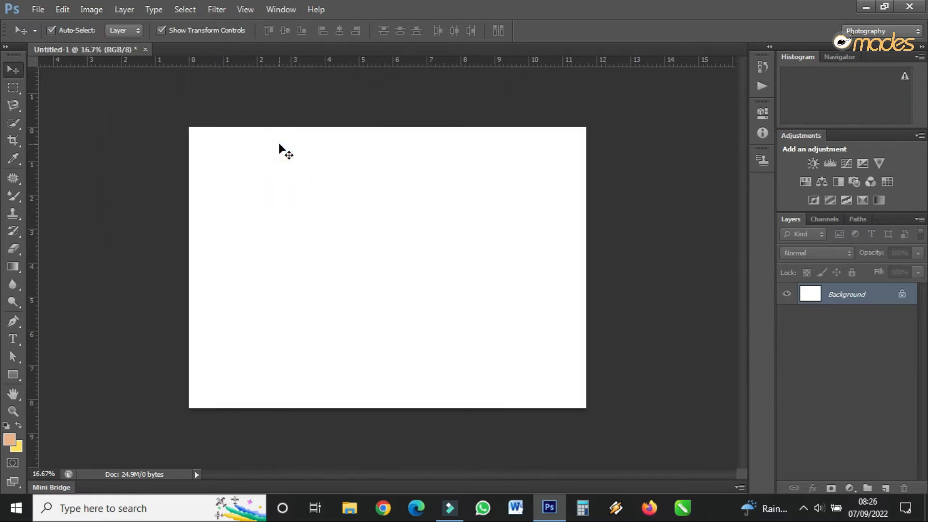
Draw a rectangle shape of about 3581 × 2552 px that covers the whole canvas.
left_click(12, 411)
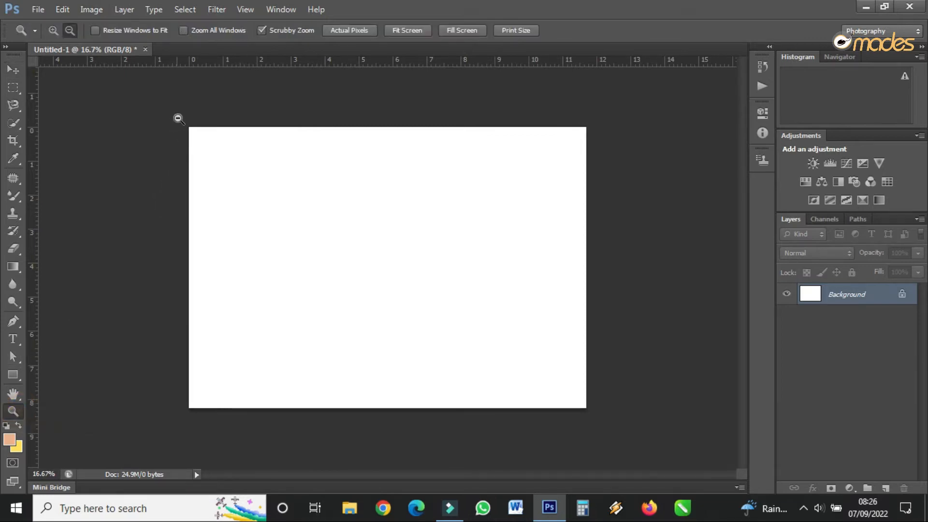
left_click_drag(180, 117, 493, 323)
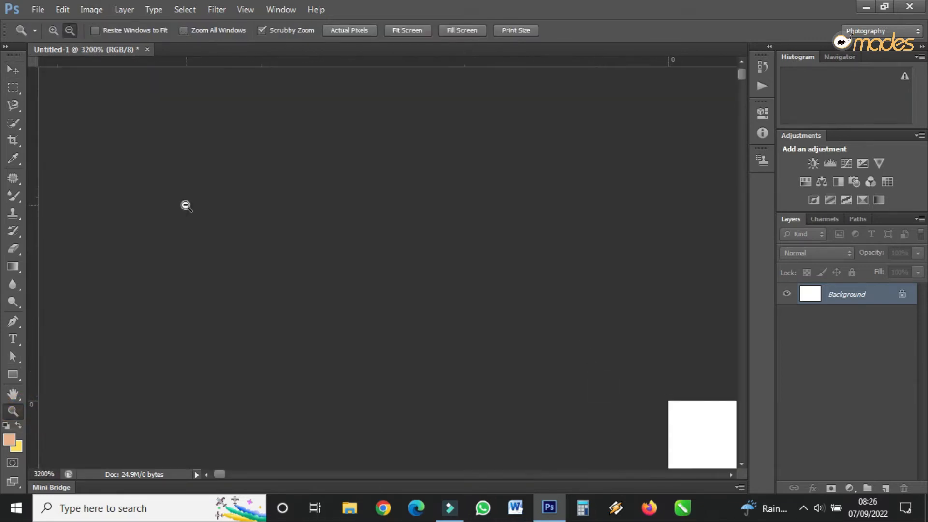
scroll(476, 285, "down", 3)
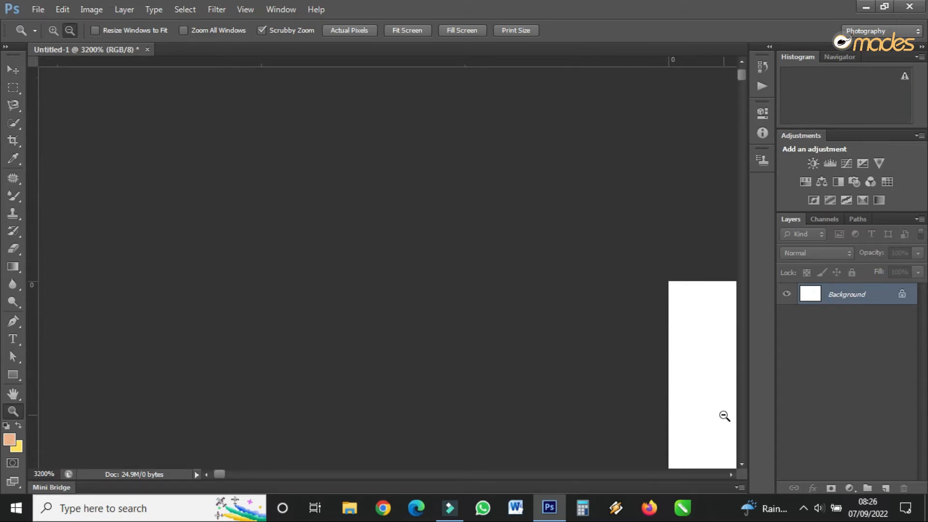
left_click(68, 30)
left_click(441, 239)
left_click(441, 239)
left_click(441, 240)
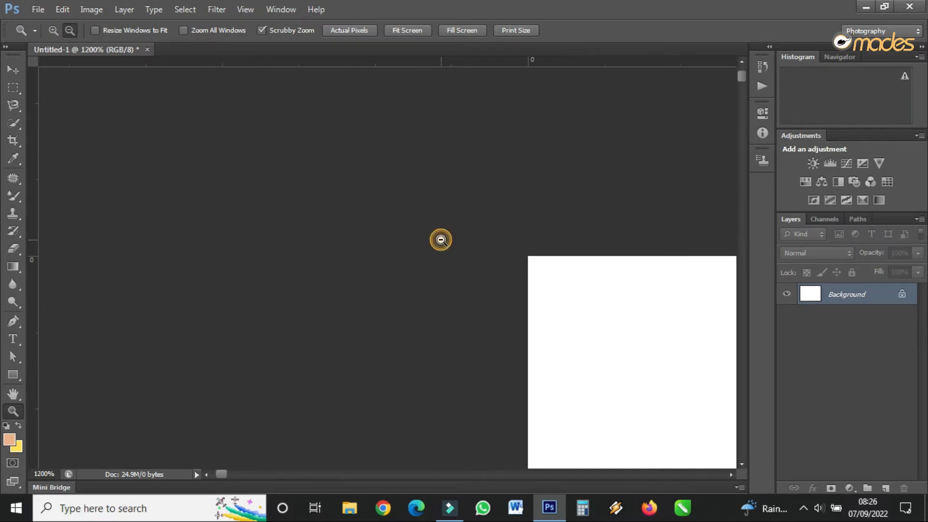
left_click(441, 240)
left_click(441, 240)
left_click(440, 240)
left_click_drag(441, 239, 309, 182)
left_click_drag(513, 307, 375, 232)
left_click_drag(418, 279, 518, 351)
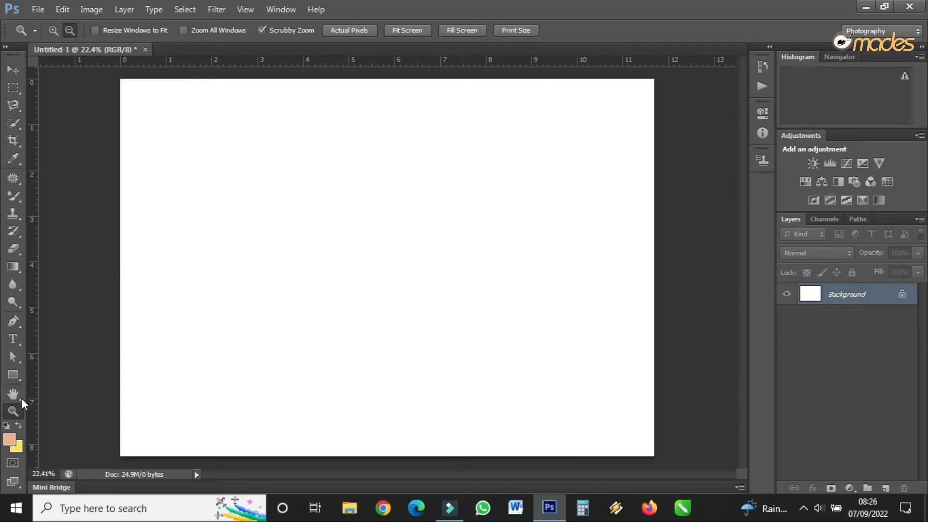
left_click(14, 374)
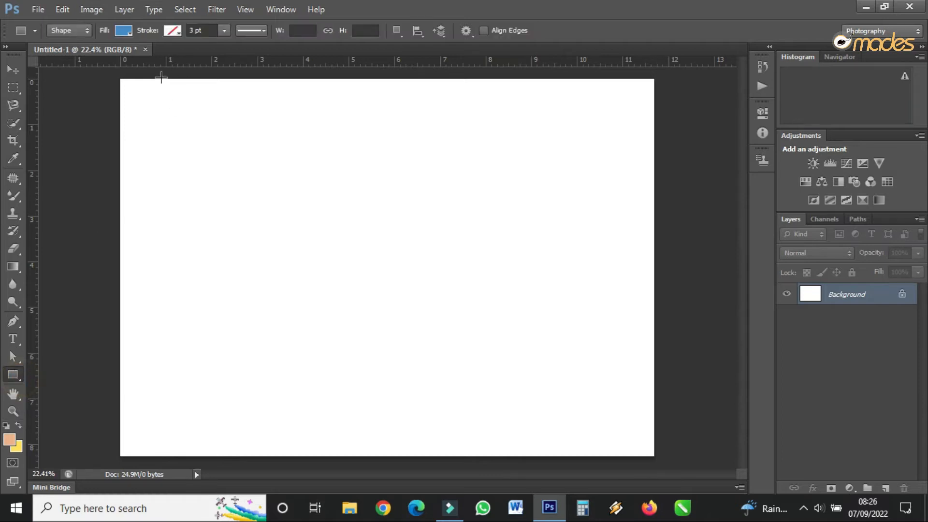
left_click_drag(115, 76, 660, 457)
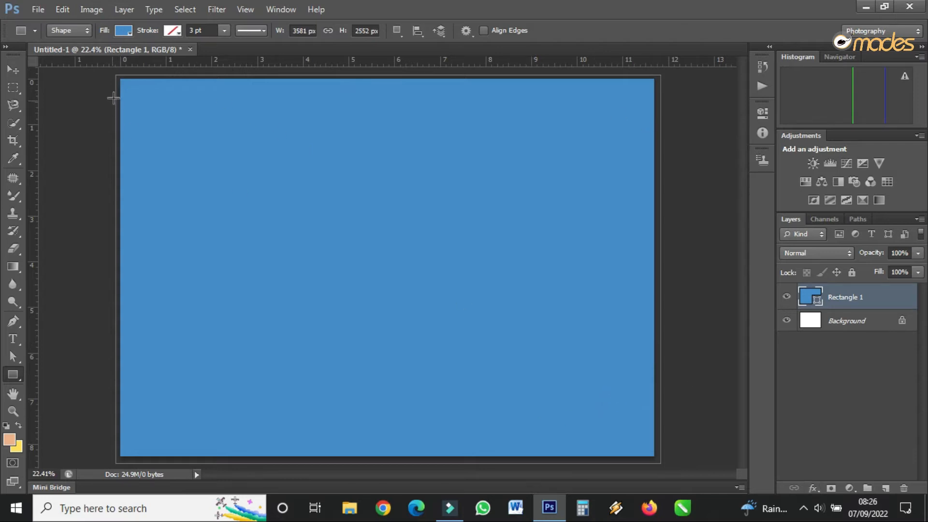
Fill the rectangle with the linear violet-to-orange gradient preset.
left_click(122, 31)
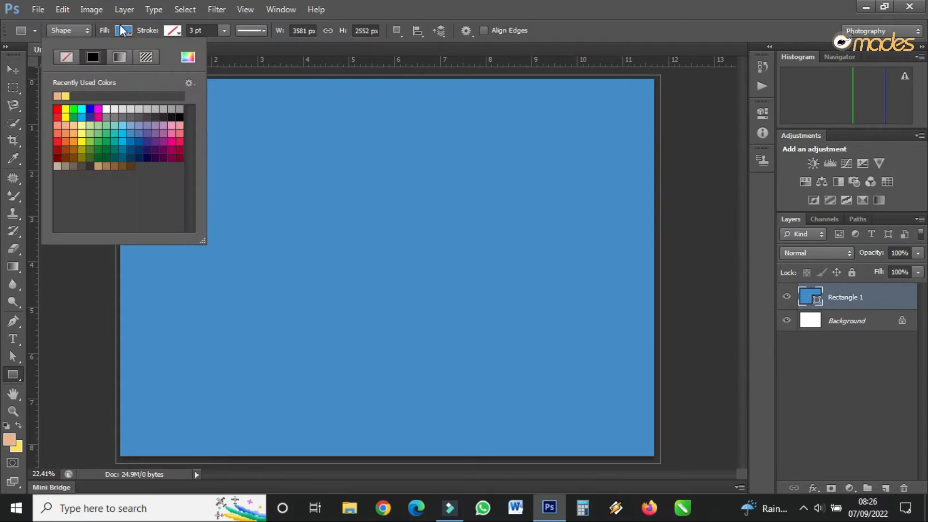
left_click(120, 57)
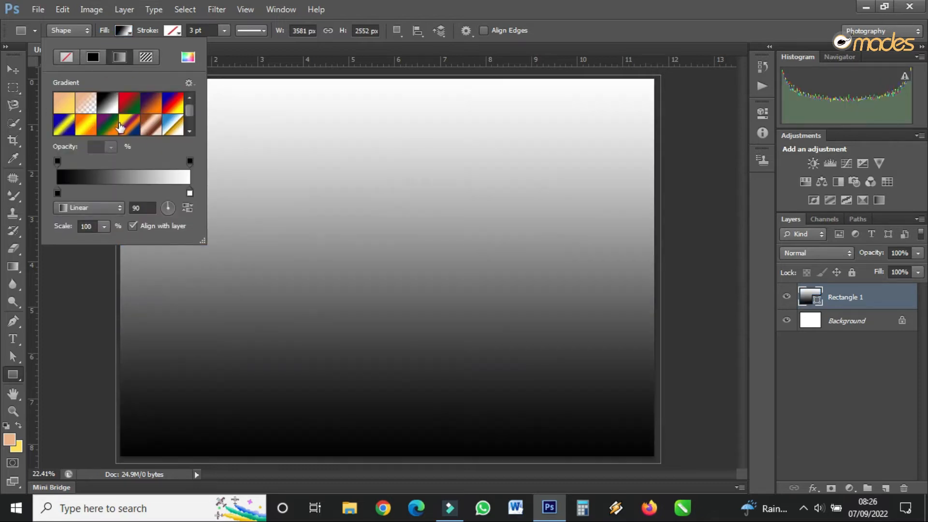
left_click(119, 126)
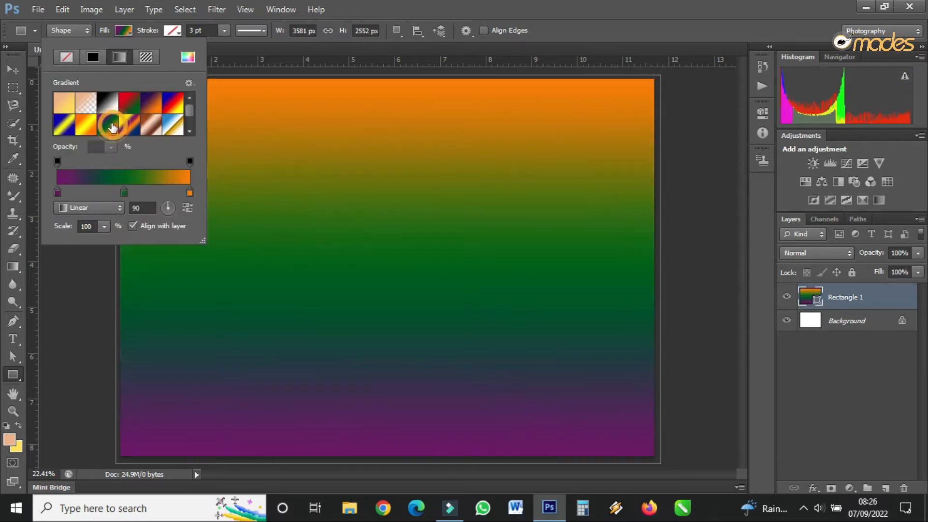
left_click(151, 104)
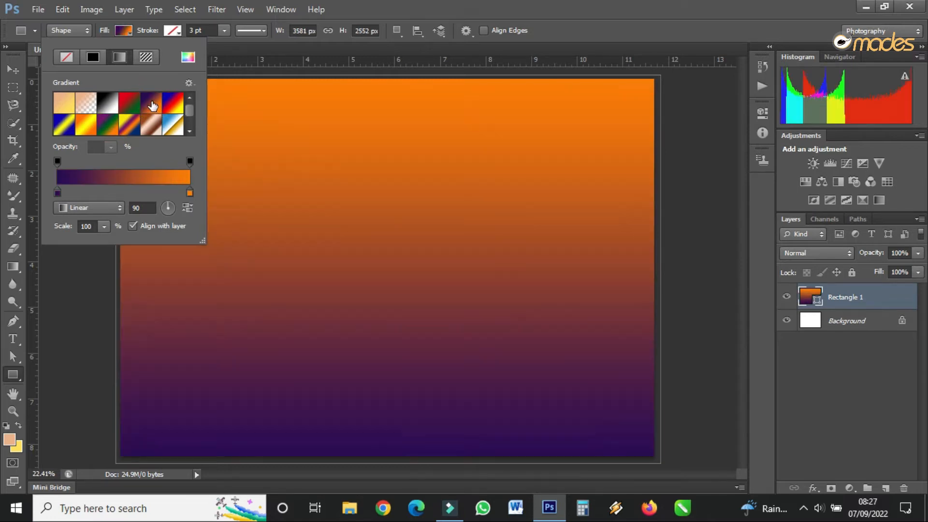
left_click(108, 125)
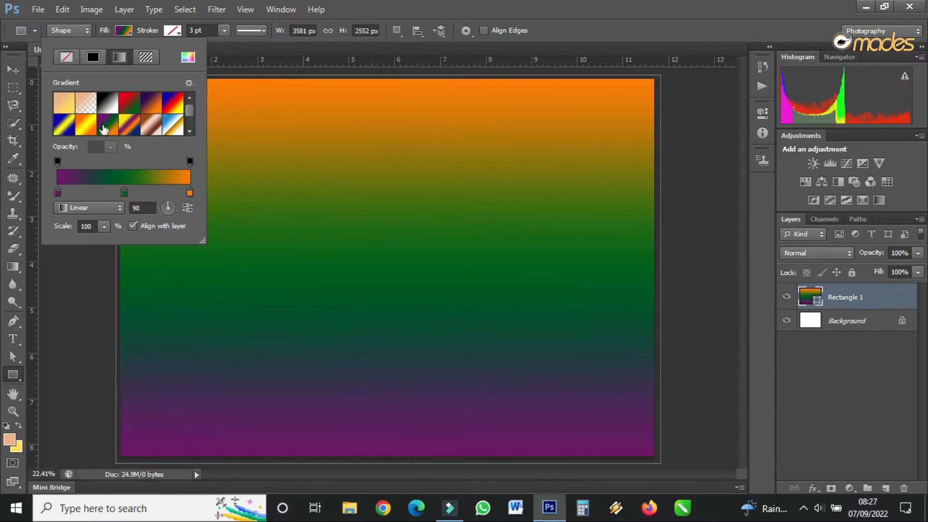
left_click(152, 109)
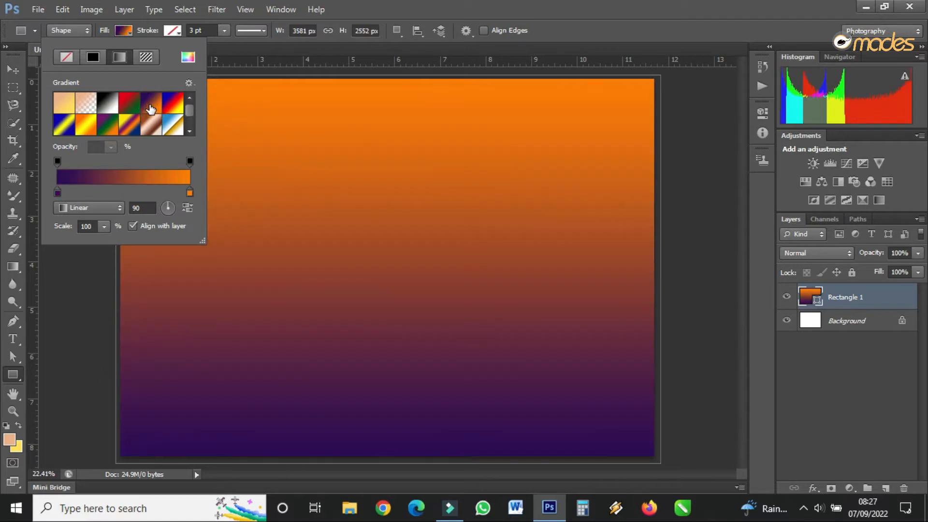
Change the gradient's orange color stop to a slightly darker orange.
left_click(189, 194)
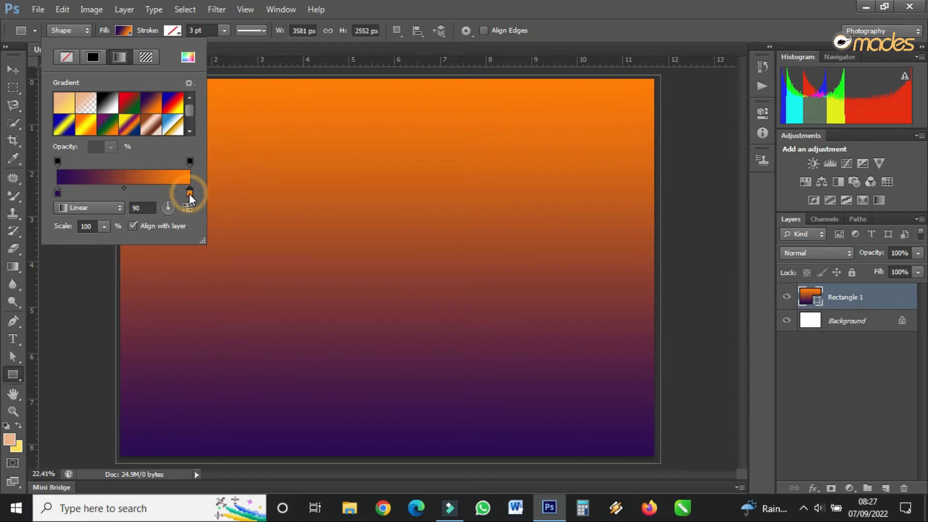
double_click(190, 193)
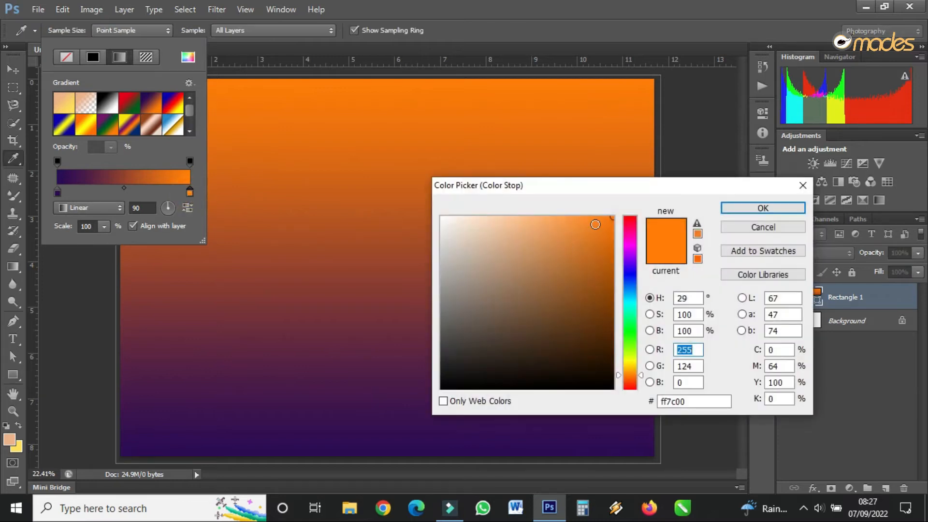
left_click(608, 220)
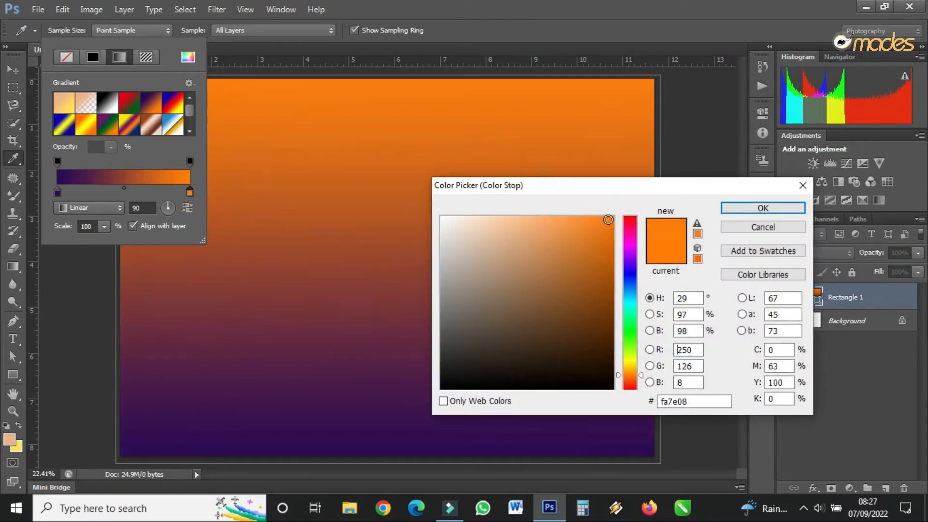
left_click_drag(608, 220, 609, 242)
left_click(754, 209)
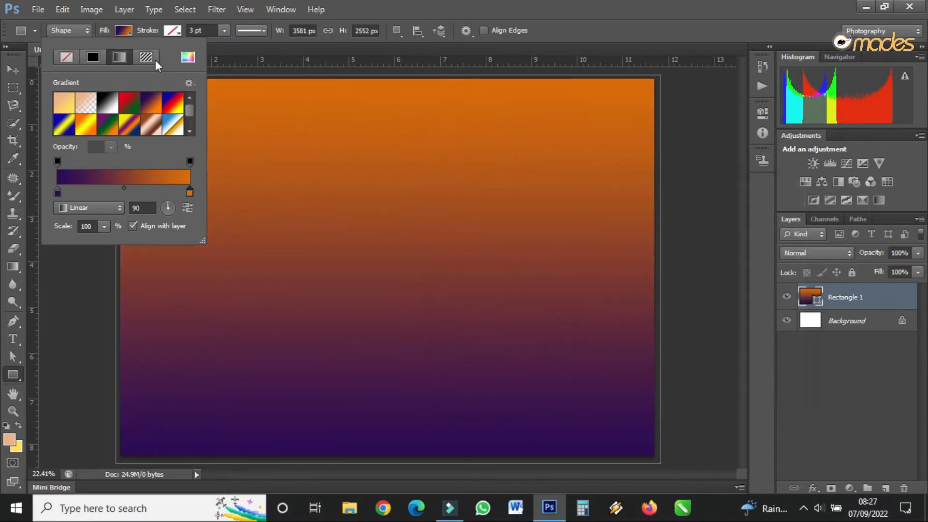
left_click(126, 30)
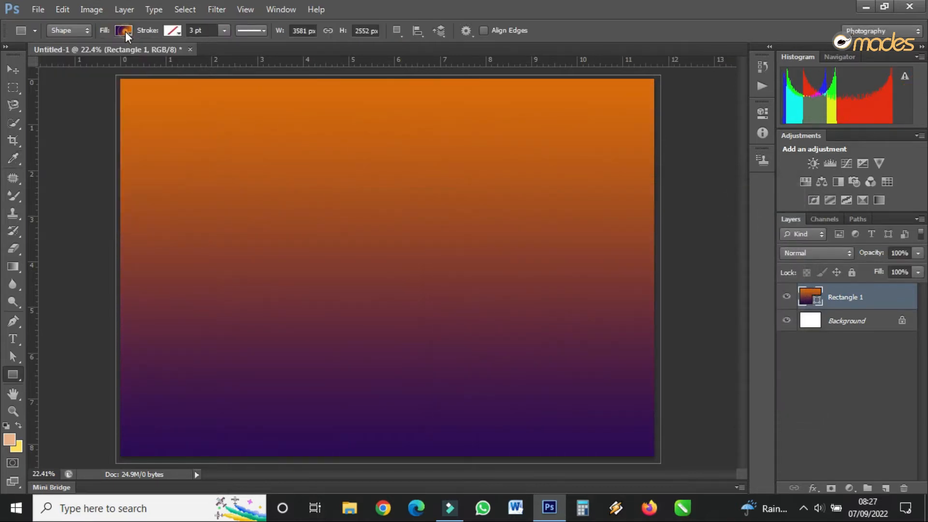
Add the word "Liquify" as point text on the gradient background.
left_click(16, 337)
left_click(218, 303)
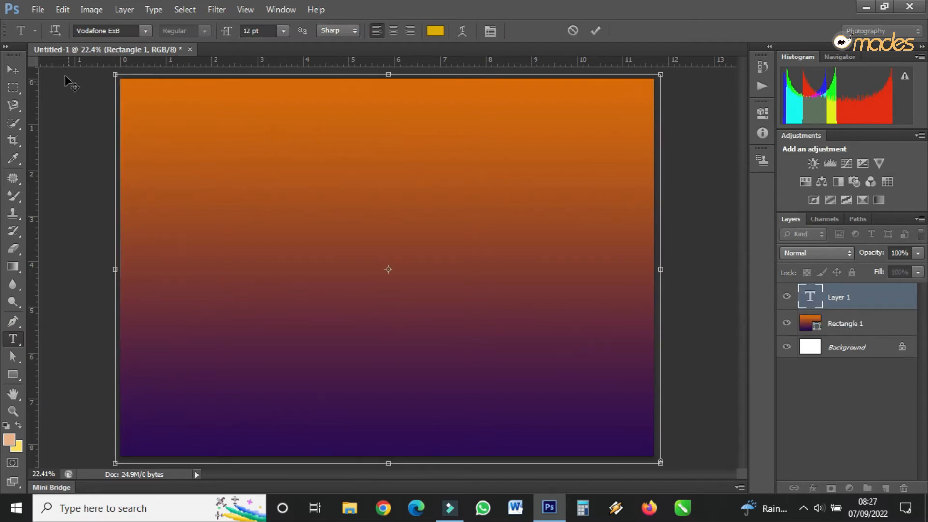
left_click(13, 70)
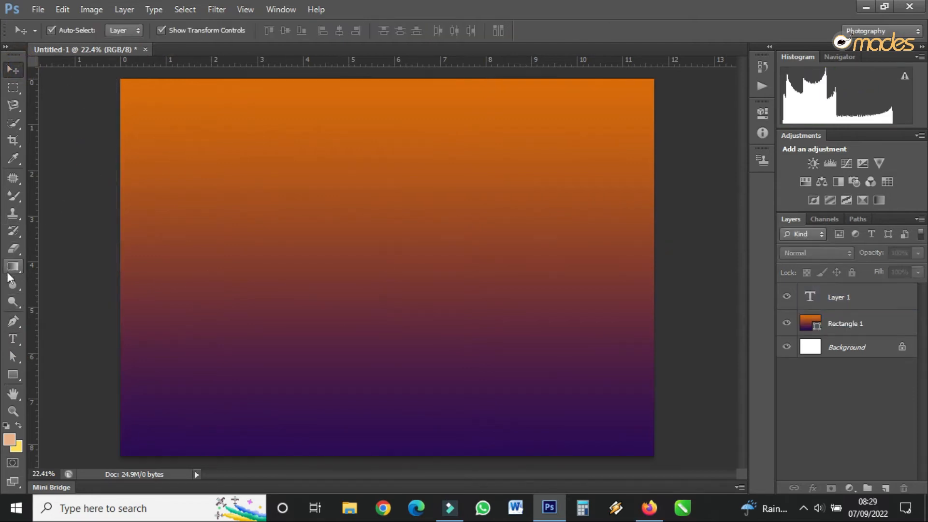
left_click(13, 340)
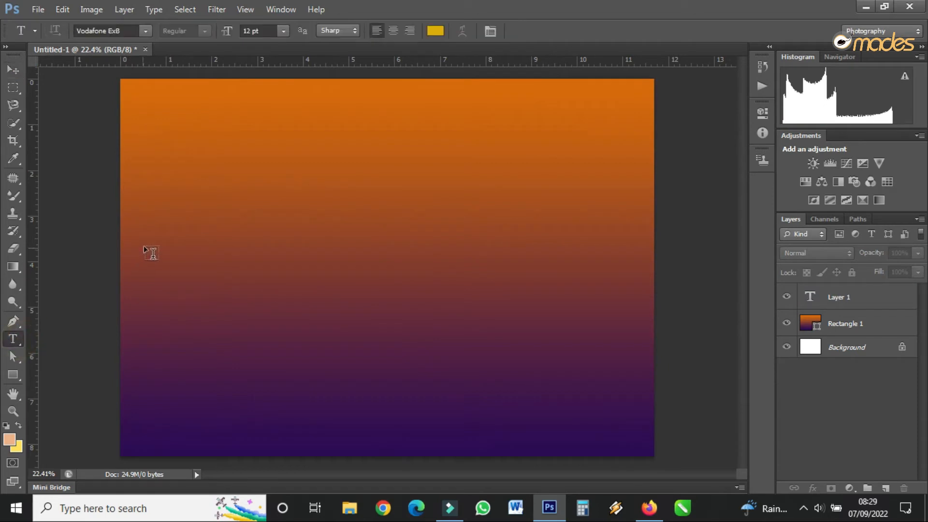
left_click(173, 220)
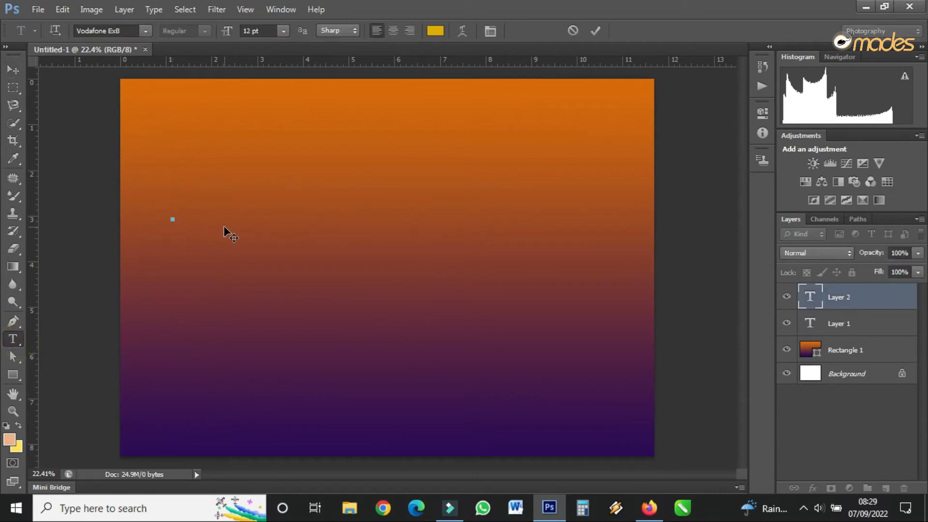
type("U")
left_click(13, 70)
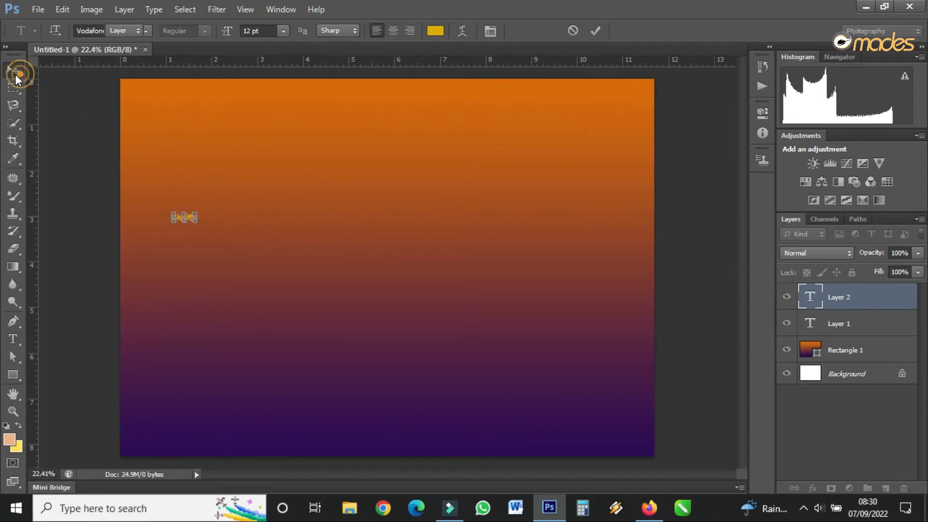
Scale the "Liquify" text up to span most of the canvas width and position it around the middle.
left_click_drag(203, 212, 561, 83)
left_click_drag(460, 145, 446, 252)
key("Return")
left_click_drag(546, 261, 571, 261)
key("ctrl+z")
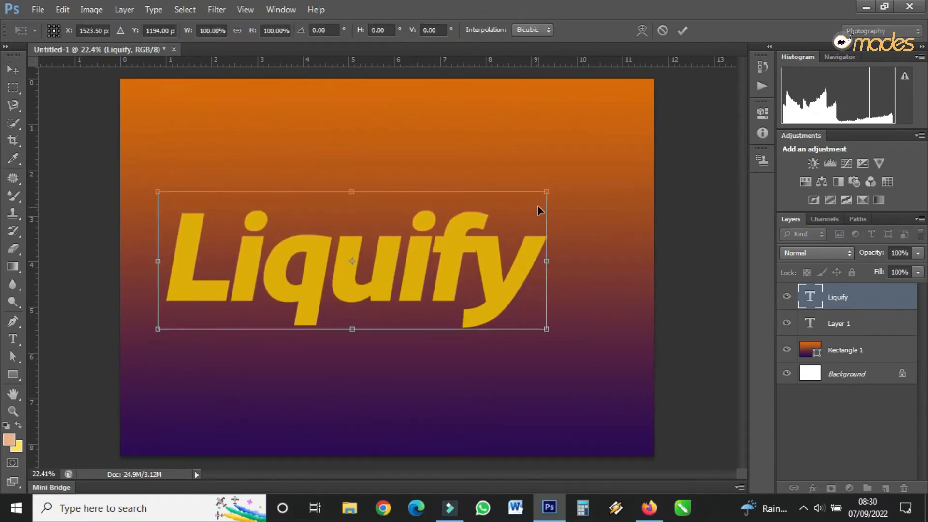
left_click_drag(546, 192, 563, 186)
left_click_drag(360, 186, 363, 183)
key("Return")
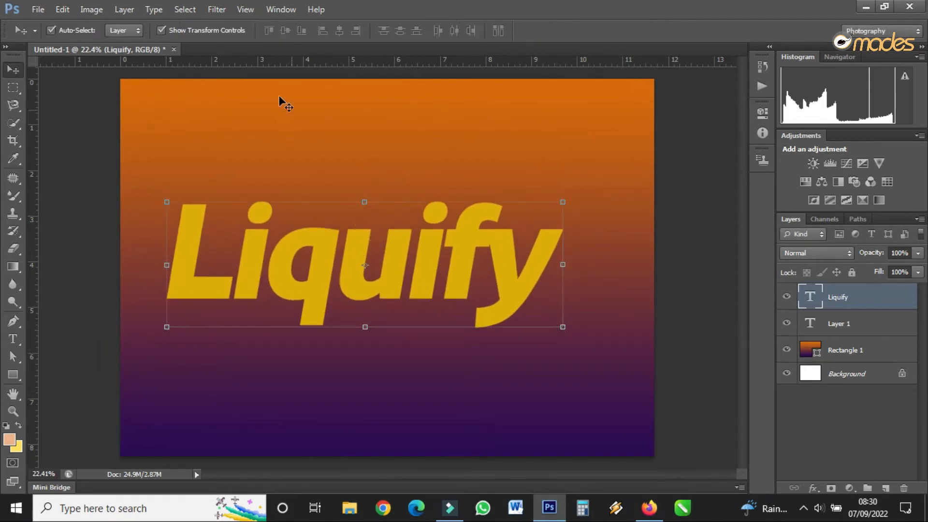
Open the Liquify filter on the "Liquify" text layer, rasterizing the type.
left_click(217, 9)
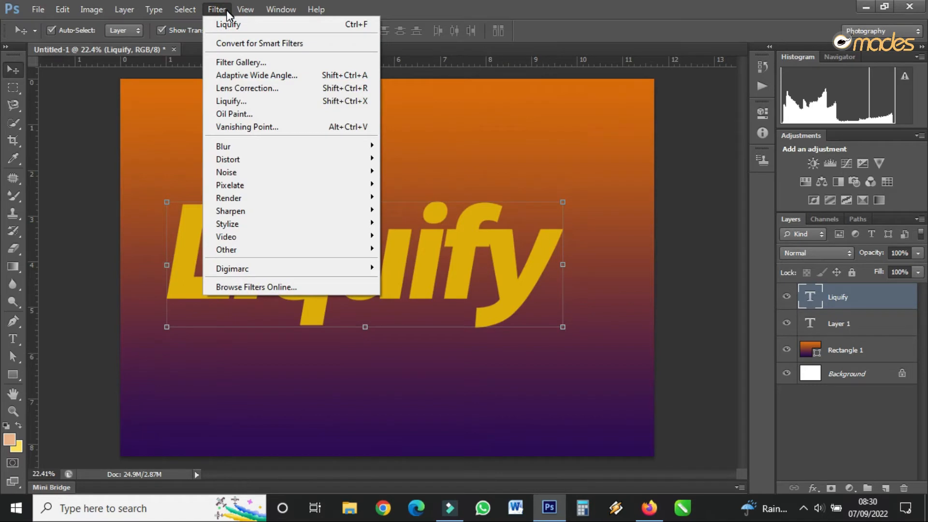
left_click(234, 102)
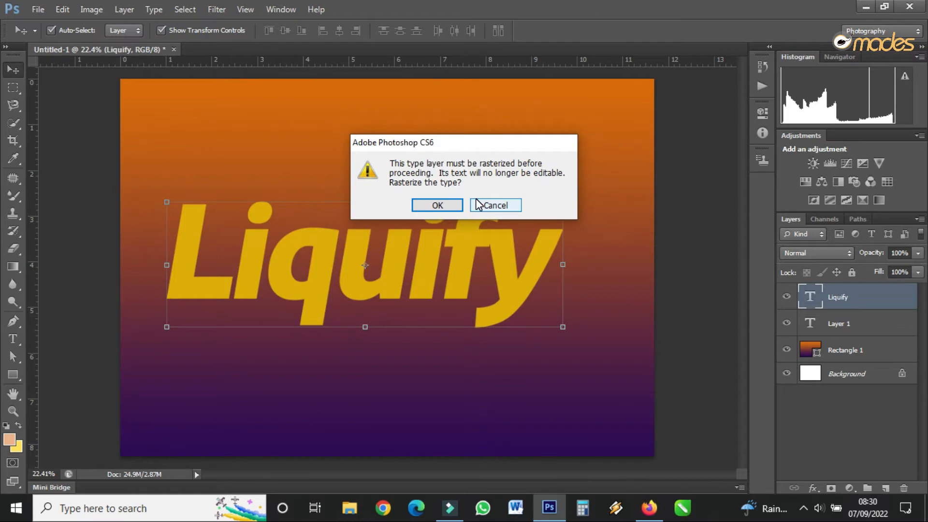
left_click(448, 207)
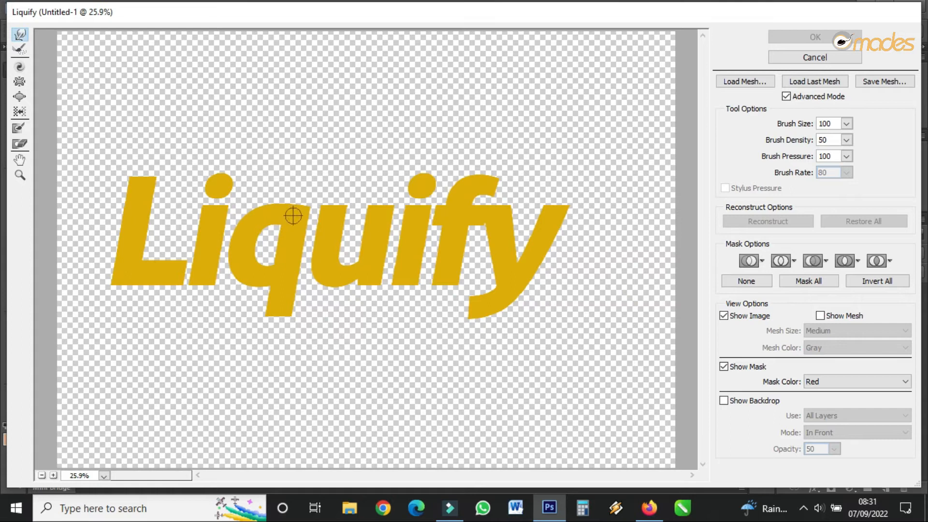
Warp the edges of the letter L outward into small spikes using Forward Warp with brush size 100.
mouse_move(137, 182)
left_mouse_down()
mouse_move(115, 207)
mouse_move(116, 184)
left_mouse_up()
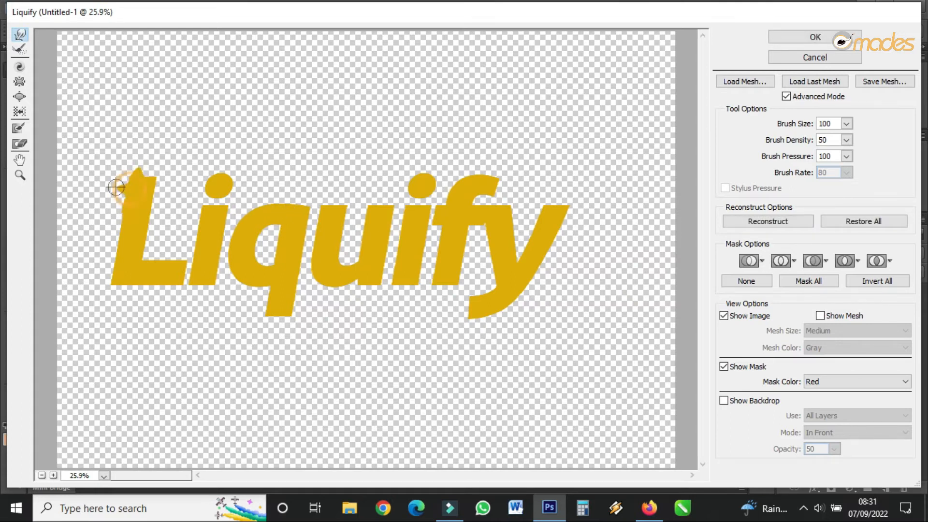
mouse_move(129, 222)
left_mouse_down()
mouse_move(114, 234)
mouse_move(109, 291)
mouse_move(135, 277)
mouse_move(140, 293)
mouse_move(156, 284)
mouse_move(182, 307)
left_mouse_up()
mouse_move(143, 261)
left_mouse_down()
mouse_move(150, 215)
mouse_move(167, 226)
mouse_move(141, 184)
mouse_move(169, 177)
mouse_move(152, 207)
mouse_move(129, 213)
left_mouse_up()
left_click_drag(123, 209, 118, 215)
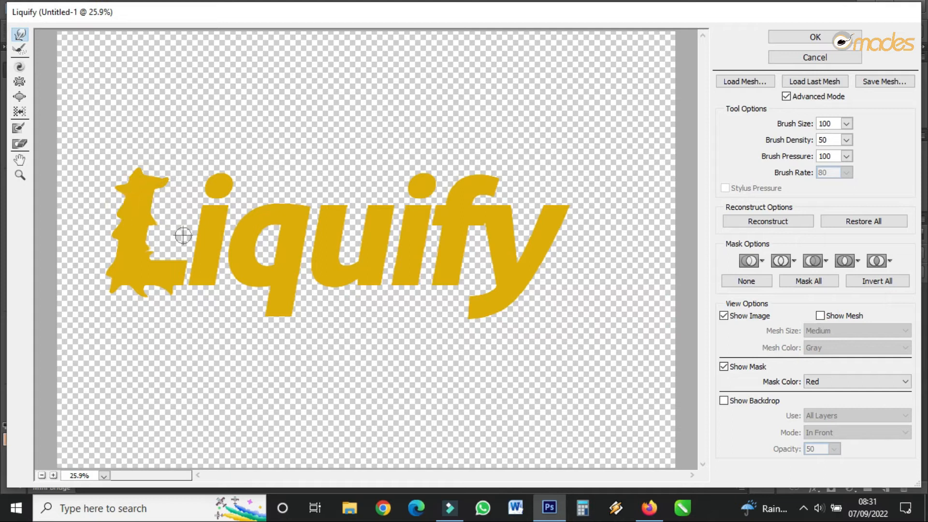
Warp the edges of the first i and the q into small spikes with Forward Warp at brush size 100.
left_click_drag(185, 275, 202, 273)
mouse_move(205, 230)
left_mouse_down()
mouse_move(191, 214)
mouse_move(202, 240)
mouse_move(191, 253)
mouse_move(203, 239)
left_mouse_up()
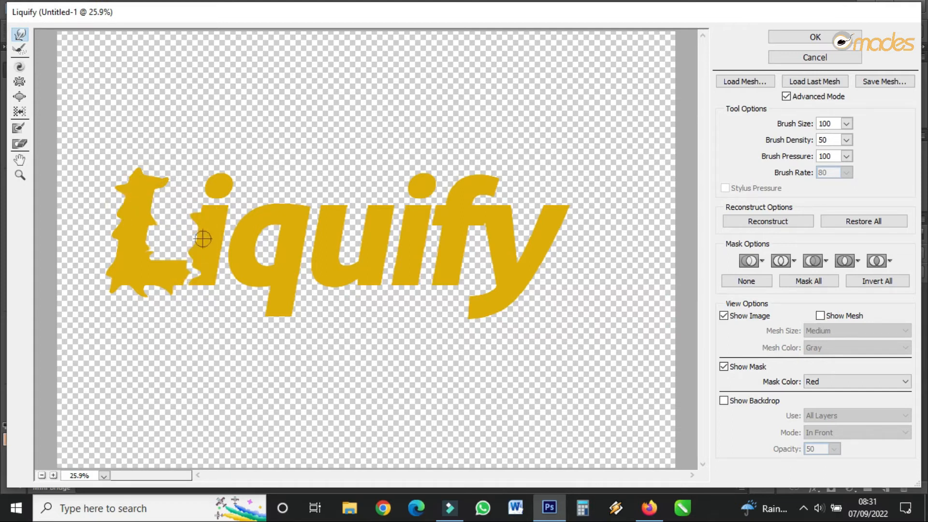
left_click_drag(219, 191, 216, 208)
mouse_move(214, 246)
left_mouse_down()
mouse_move(232, 260)
mouse_move(223, 226)
mouse_move(244, 225)
mouse_move(205, 263)
mouse_move(227, 281)
mouse_move(257, 257)
mouse_move(259, 276)
mouse_move(269, 217)
mouse_move(284, 257)
mouse_move(276, 292)
mouse_move(258, 308)
mouse_move(282, 313)
mouse_move(279, 335)
mouse_move(291, 306)
mouse_move(310, 313)
mouse_move(250, 296)
left_mouse_up()
mouse_move(263, 209)
left_mouse_down()
mouse_move(290, 207)
mouse_move(307, 189)
mouse_move(284, 205)
mouse_move(291, 187)
mouse_move(301, 191)
mouse_move(306, 275)
mouse_move(299, 261)
mouse_move(303, 250)
mouse_move(315, 266)
mouse_move(289, 269)
left_mouse_up()
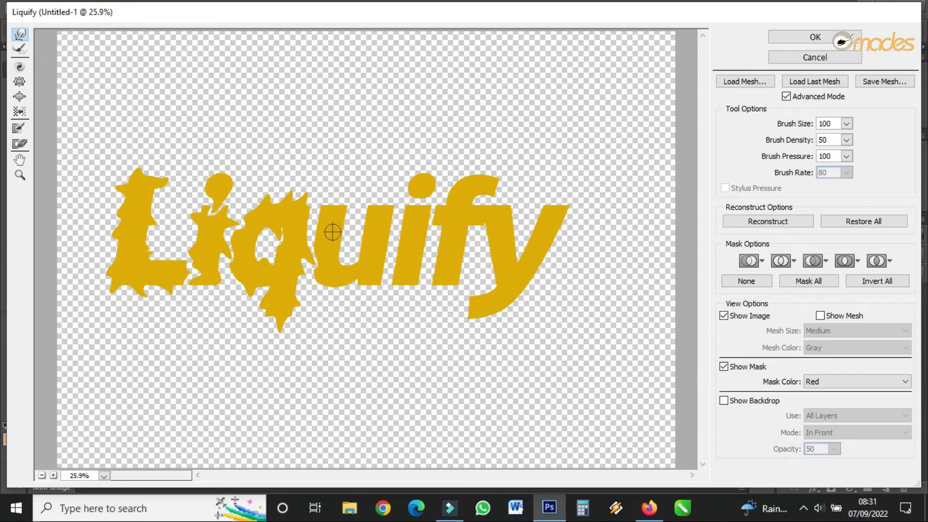
Warp the u, second i, f and y into matching spikes and apply the Liquify filter.
mouse_move(331, 211)
left_mouse_down()
mouse_move(315, 229)
mouse_move(341, 208)
mouse_move(349, 235)
mouse_move(334, 201)
left_mouse_up()
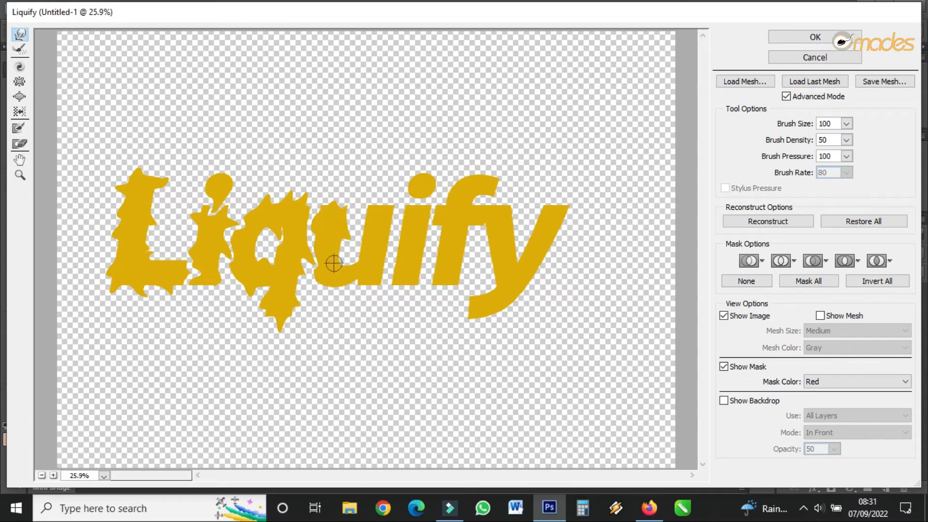
left_click_drag(363, 280, 369, 291)
left_click_drag(339, 251, 345, 251)
mouse_move(376, 222)
left_mouse_down()
mouse_move(358, 244)
mouse_move(366, 215)
mouse_move(355, 223)
mouse_move(385, 231)
mouse_move(394, 269)
mouse_move(372, 274)
mouse_move(385, 203)
mouse_move(413, 224)
mouse_move(385, 240)
mouse_move(414, 211)
left_mouse_up()
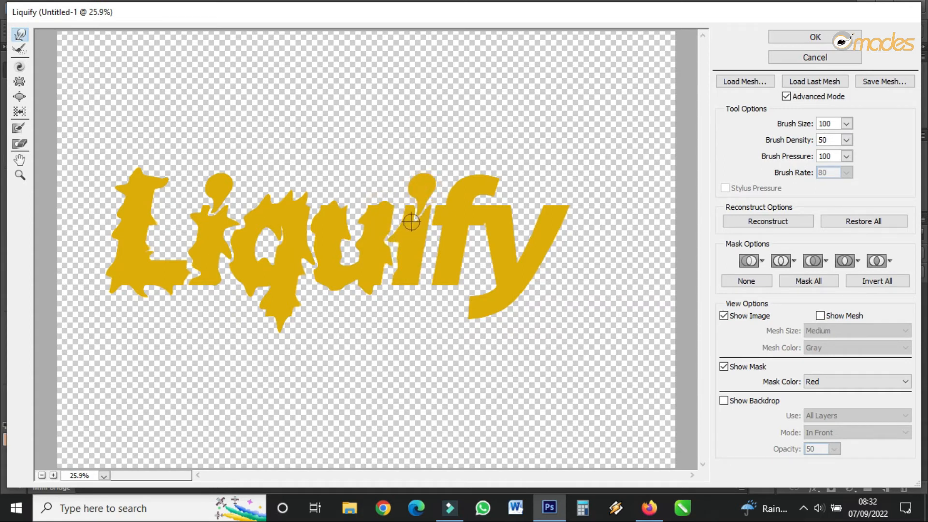
mouse_move(421, 248)
left_mouse_down()
mouse_move(397, 297)
mouse_move(447, 274)
mouse_move(426, 289)
mouse_move(448, 236)
mouse_move(421, 244)
mouse_move(459, 237)
mouse_move(472, 265)
mouse_move(451, 266)
mouse_move(449, 199)
mouse_move(455, 172)
mouse_move(474, 175)
mouse_move(501, 193)
mouse_move(486, 192)
mouse_move(500, 211)
mouse_move(488, 183)
mouse_move(507, 183)
mouse_move(475, 205)
mouse_move(478, 249)
mouse_move(496, 264)
mouse_move(499, 255)
mouse_move(485, 271)
mouse_move(491, 236)
mouse_move(480, 253)
mouse_move(483, 309)
mouse_move(458, 313)
mouse_move(453, 326)
mouse_move(493, 330)
mouse_move(490, 336)
mouse_move(522, 305)
mouse_move(556, 221)
mouse_move(560, 256)
mouse_move(526, 273)
left_mouse_up()
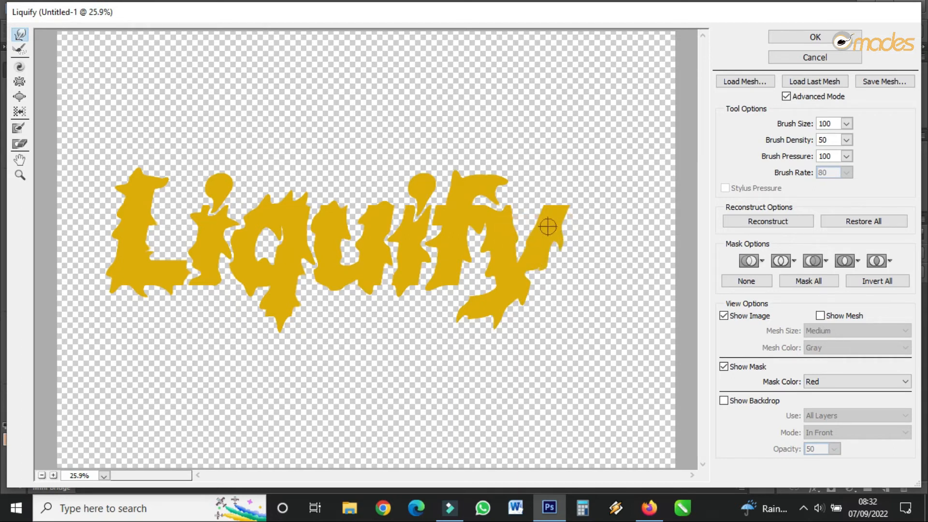
mouse_move(567, 203)
left_mouse_down()
mouse_move(573, 229)
mouse_move(543, 208)
mouse_move(531, 222)
left_mouse_up()
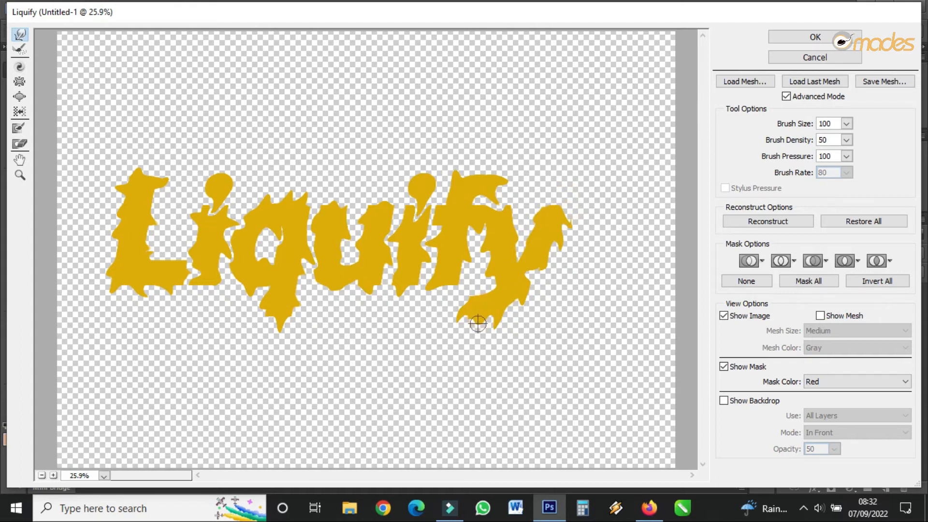
left_click_drag(456, 270, 466, 286)
left_click_drag(147, 225, 152, 236)
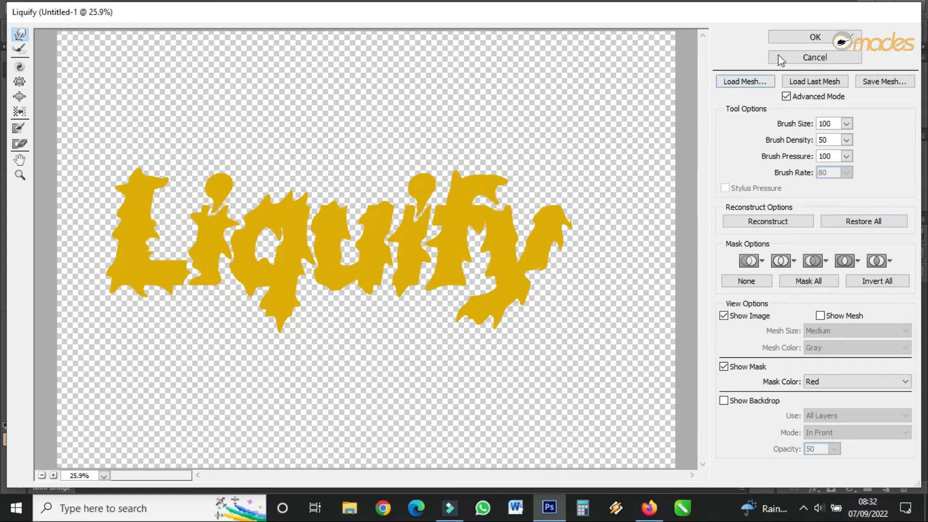
left_click(815, 37)
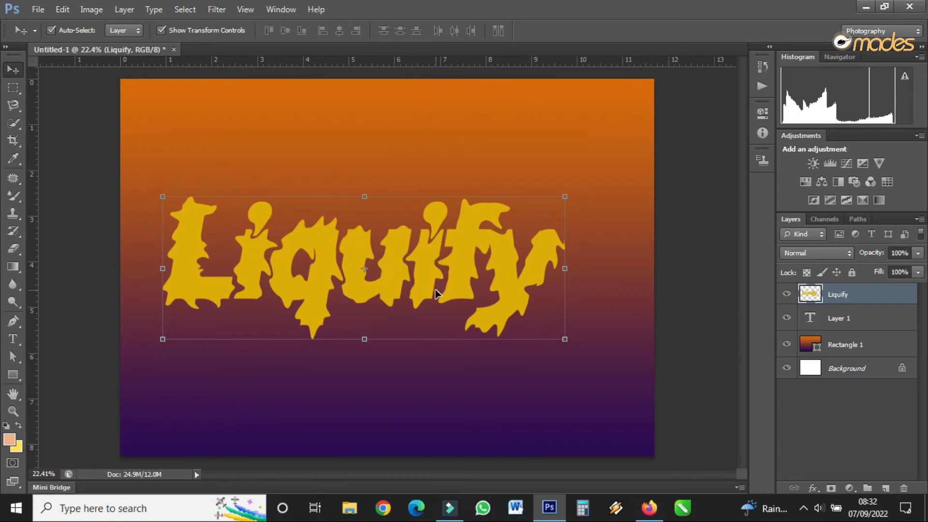
Move the liquified text slightly up and toward the right side of the canvas.
scroll(363, 301, "up", 3)
scroll(406, 265, "down", 1)
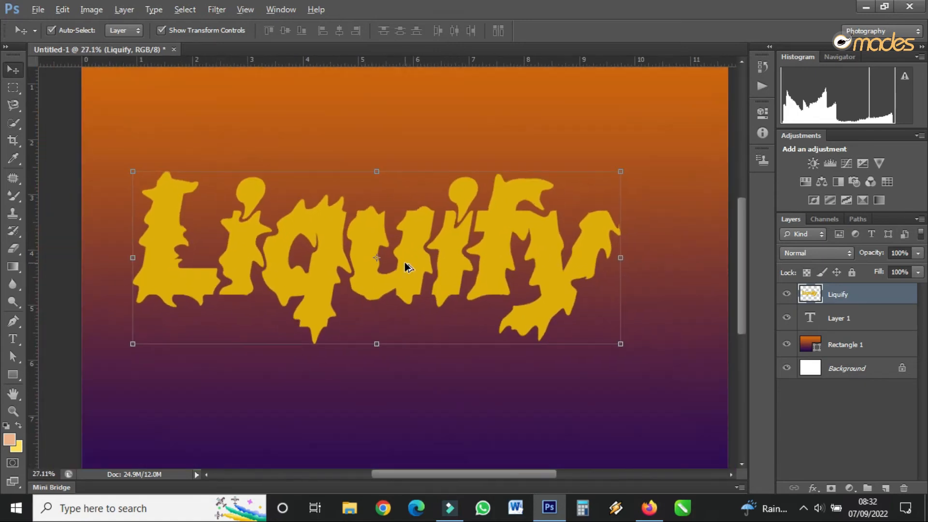
mouse_move(454, 250)
left_mouse_down()
mouse_move(498, 220)
mouse_move(474, 213)
left_mouse_up()
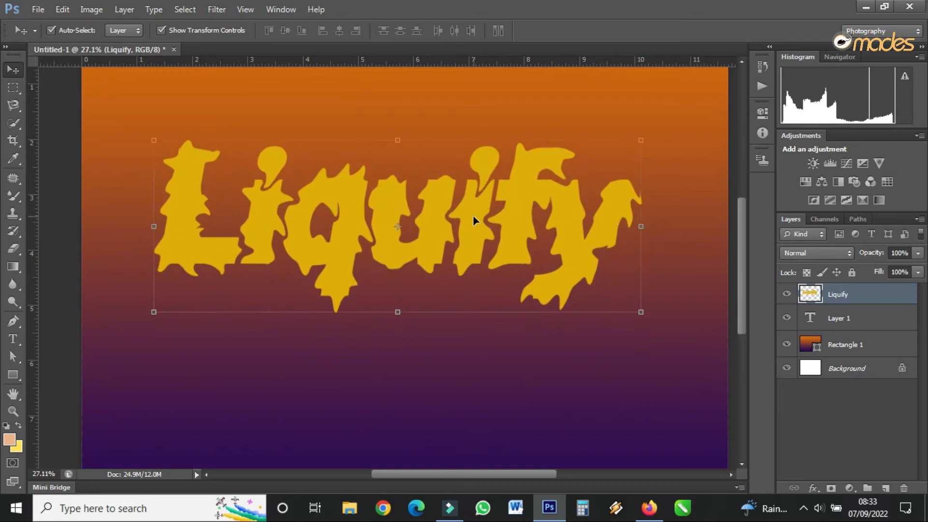
scroll(475, 213, "down", 1)
scroll(473, 221, "down", 1)
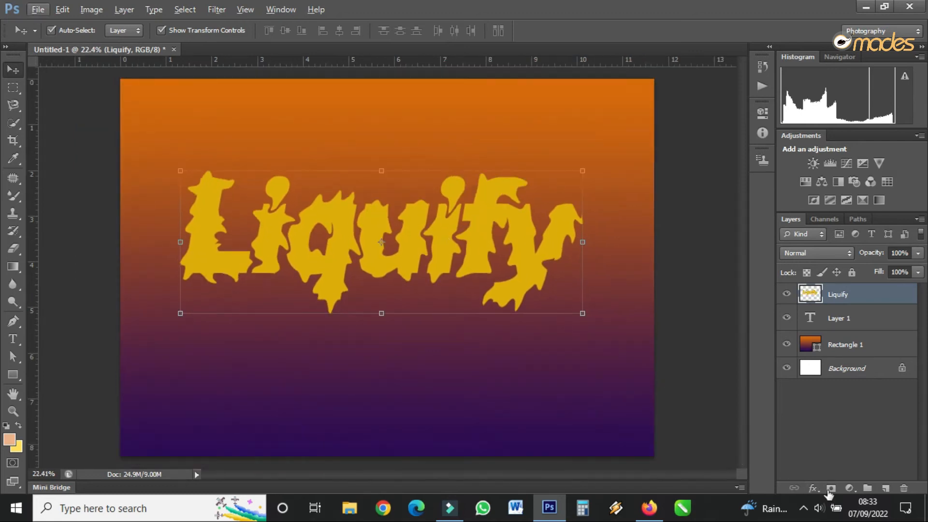
Open the blending options of the Liquify layer and move the dialog clear of the text.
left_click(814, 489)
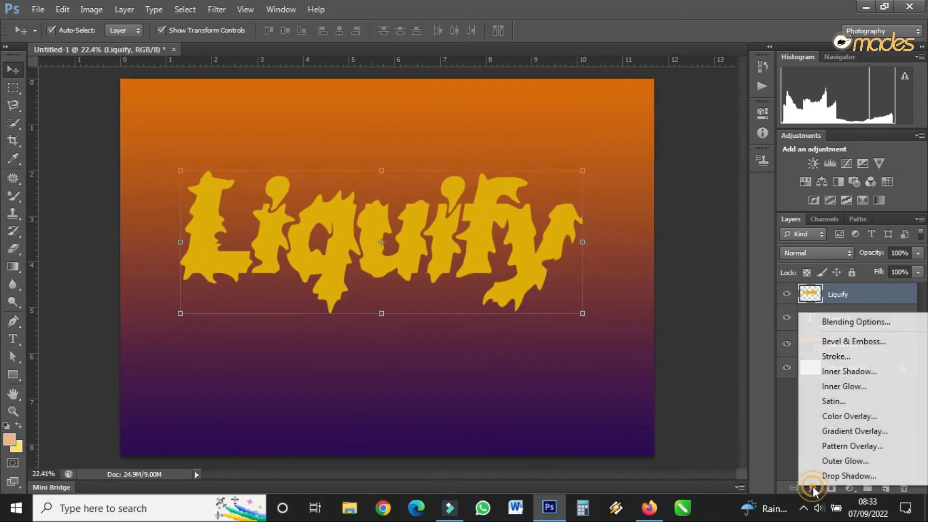
left_click(846, 324)
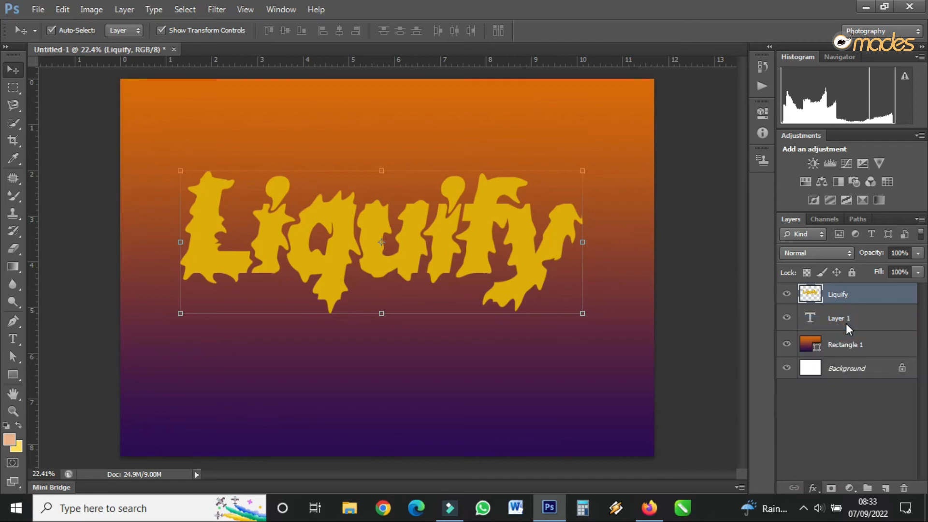
left_click_drag(571, 197, 632, 175)
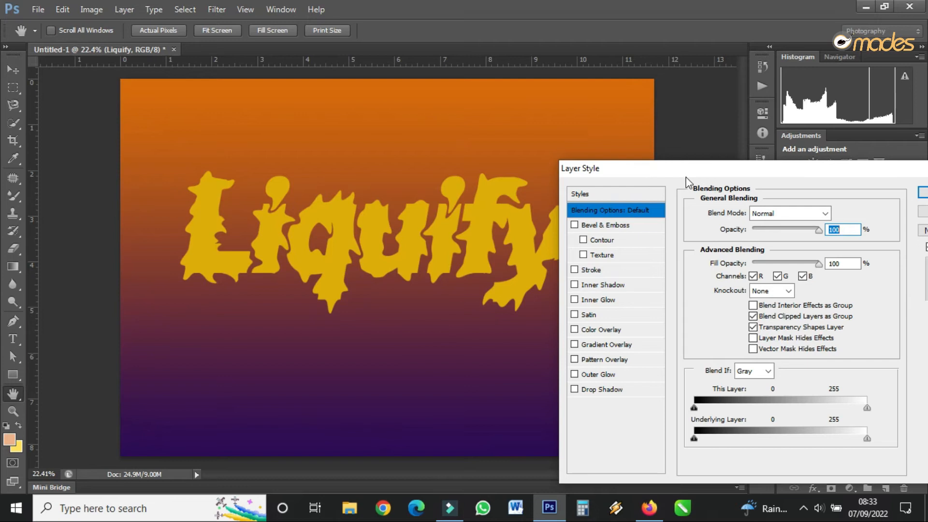
left_click_drag(696, 166, 731, 153)
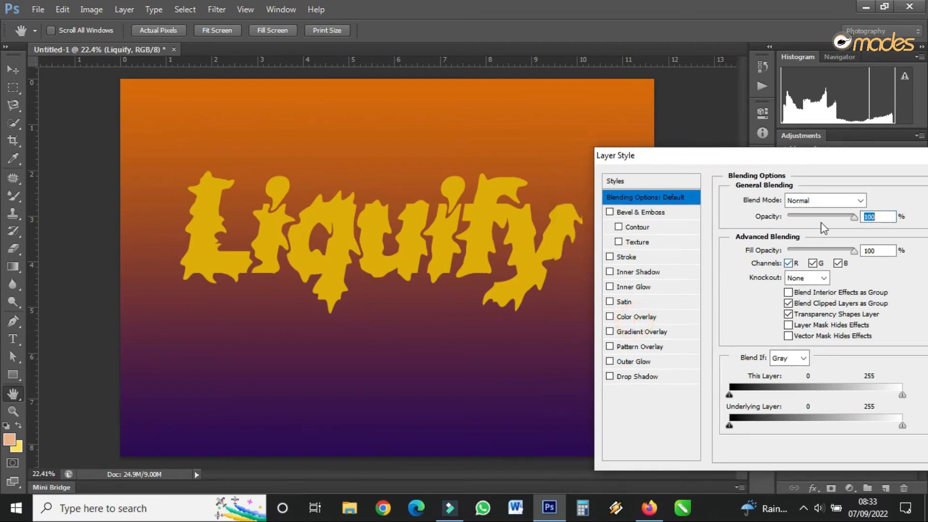
Try a white (ffffff) Color Overlay on the Liquify text and switch it off again.
left_click(636, 316)
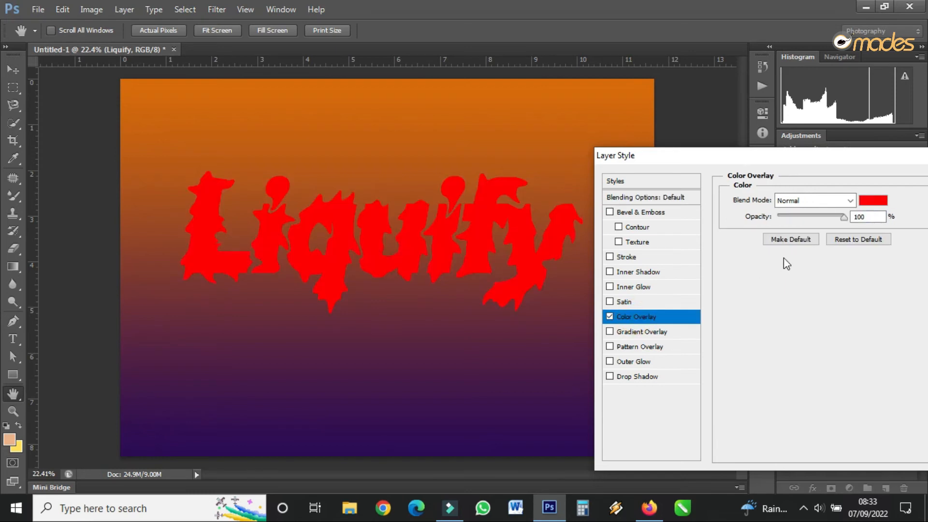
left_click(872, 199)
left_click_drag(531, 237, 309, 131)
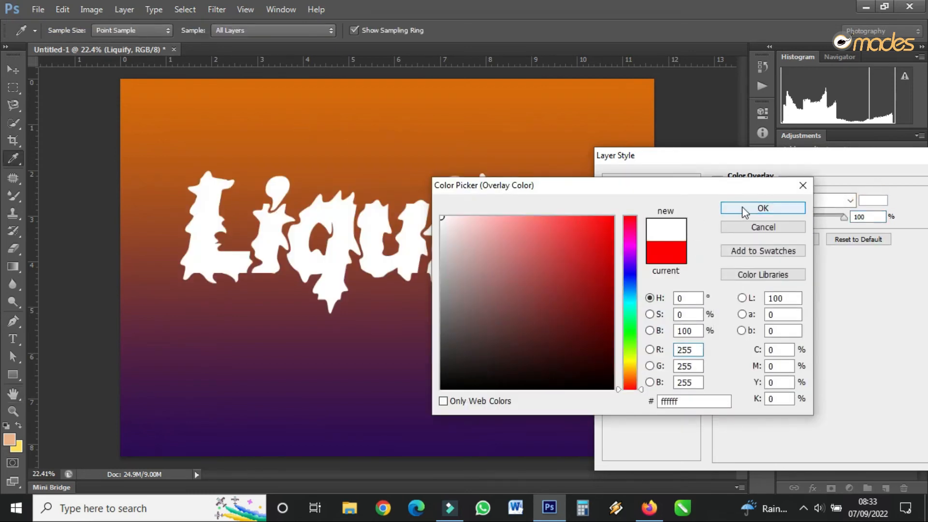
left_click(763, 208)
left_click_drag(789, 157, 757, 154)
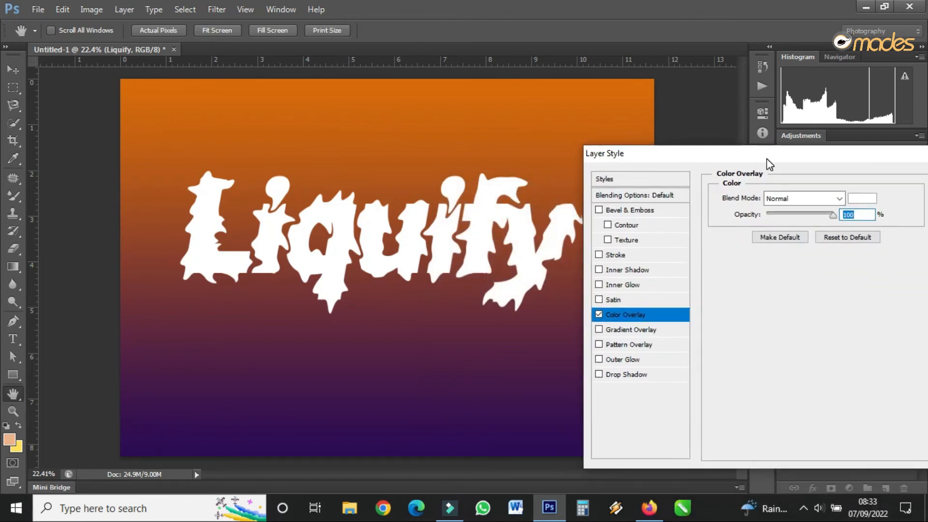
left_click(596, 314)
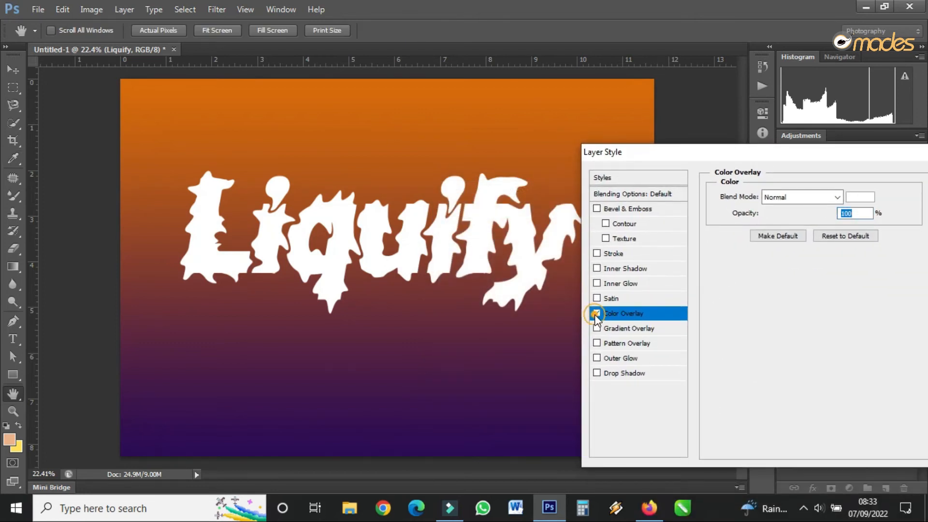
Add a Gradient Overlay to the Liquify text using the Orange, Yellow, Orange preset.
left_click(625, 329)
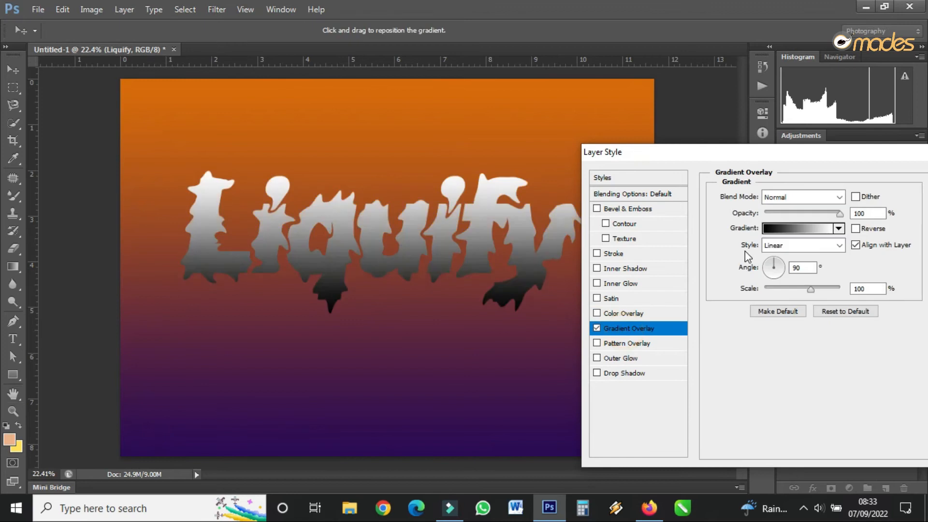
left_click(793, 228)
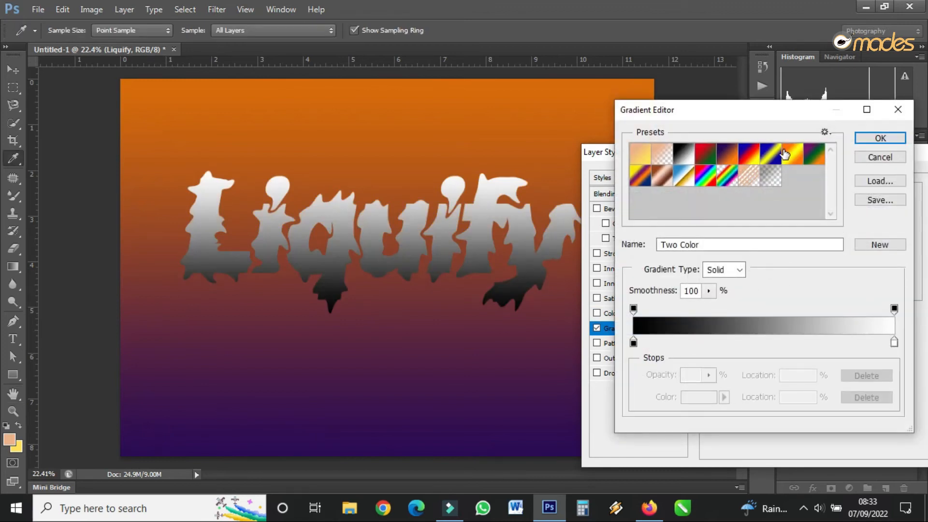
left_click(784, 154)
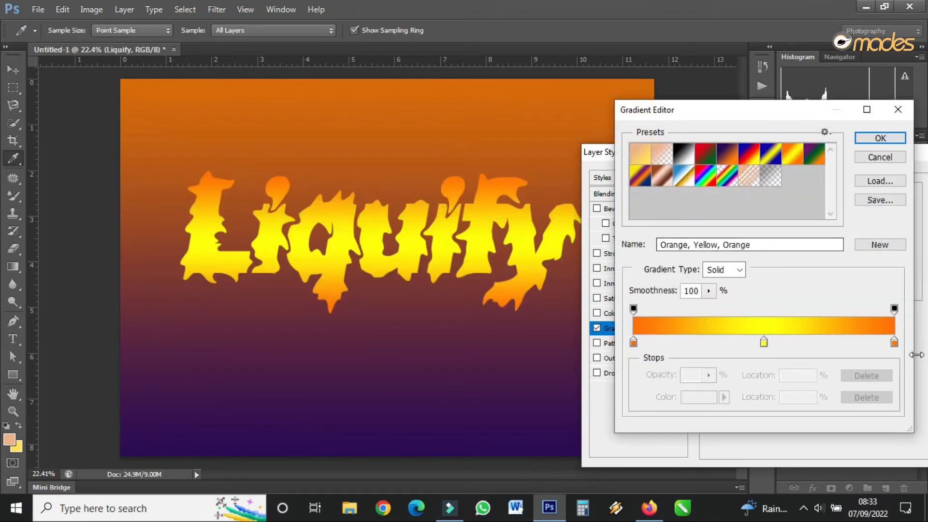
Change the gradient's end stop at location 100% to white (ffffff) and move the yellow stop to 37%.
left_click(894, 342)
left_click(708, 398)
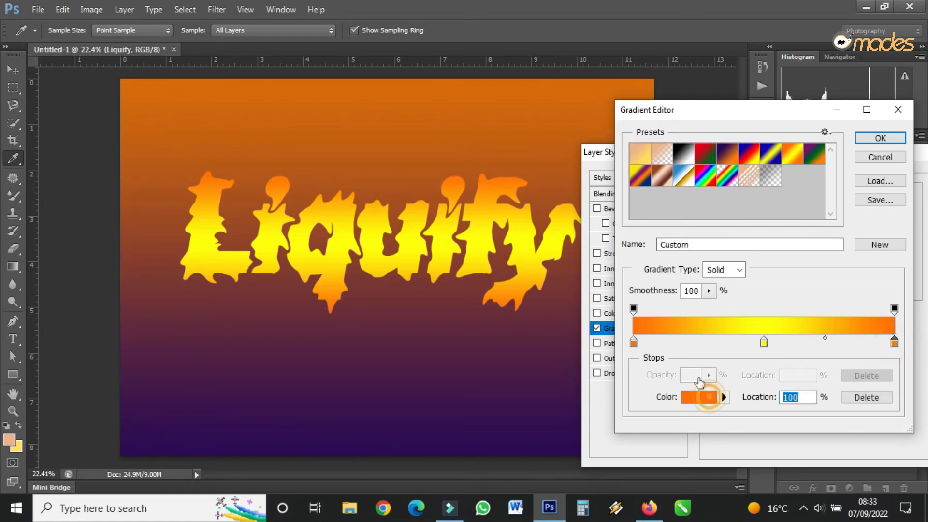
left_click_drag(576, 236, 334, 149)
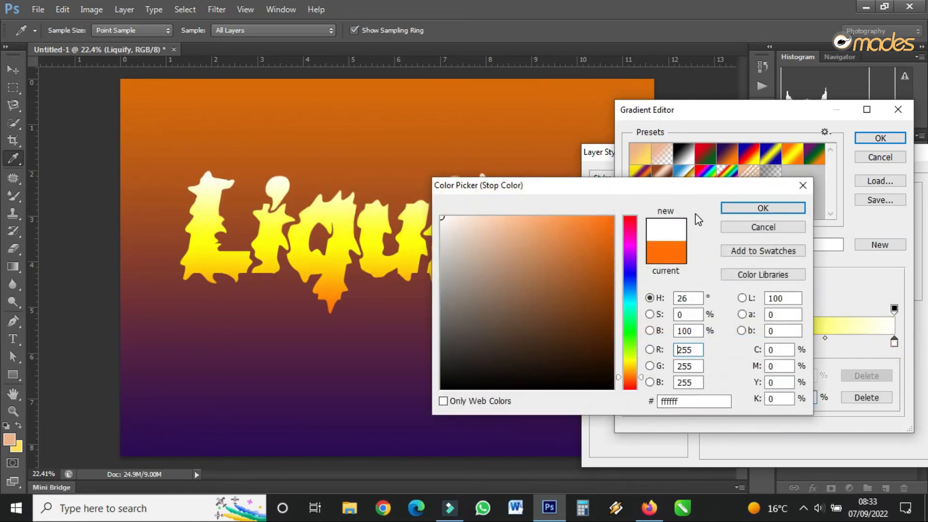
left_click(742, 210)
left_click_drag(764, 344, 730, 346)
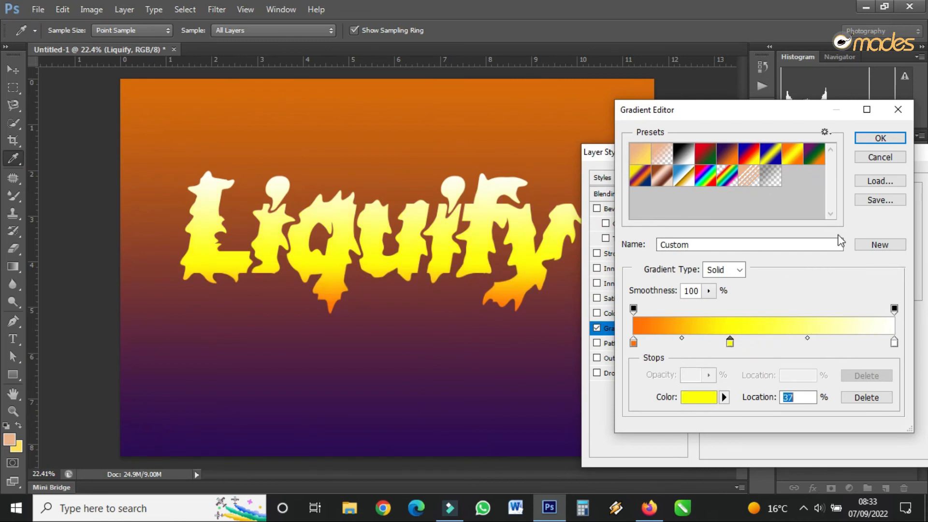
left_click(880, 138)
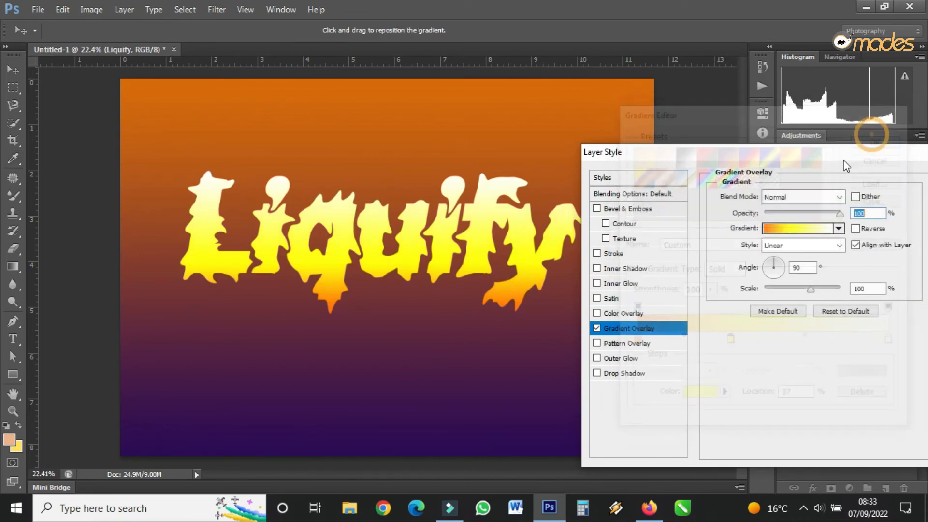
Add a Drop Shadow to the text with 96% opacity, 55 px distance and 76 px size.
left_click(649, 373)
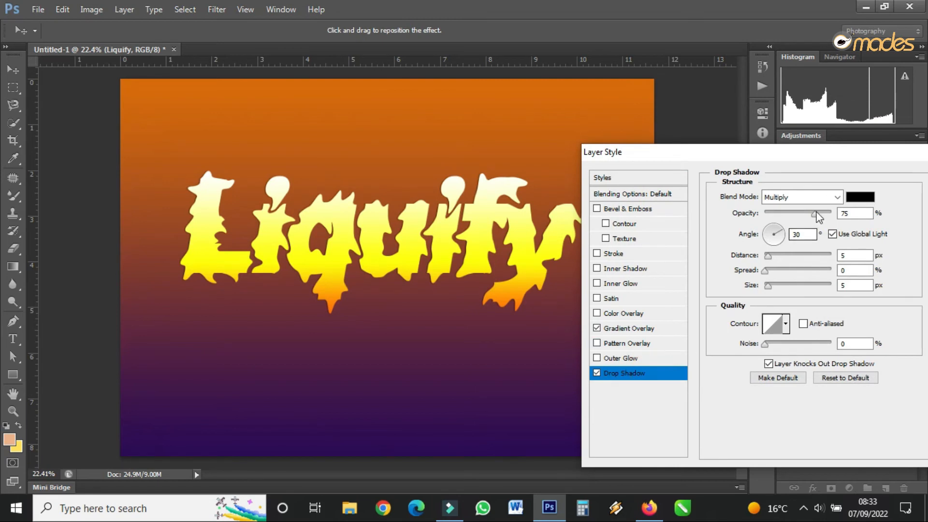
left_click_drag(826, 216, 828, 215)
left_click_drag(769, 289, 783, 290)
left_click_drag(775, 257, 788, 287)
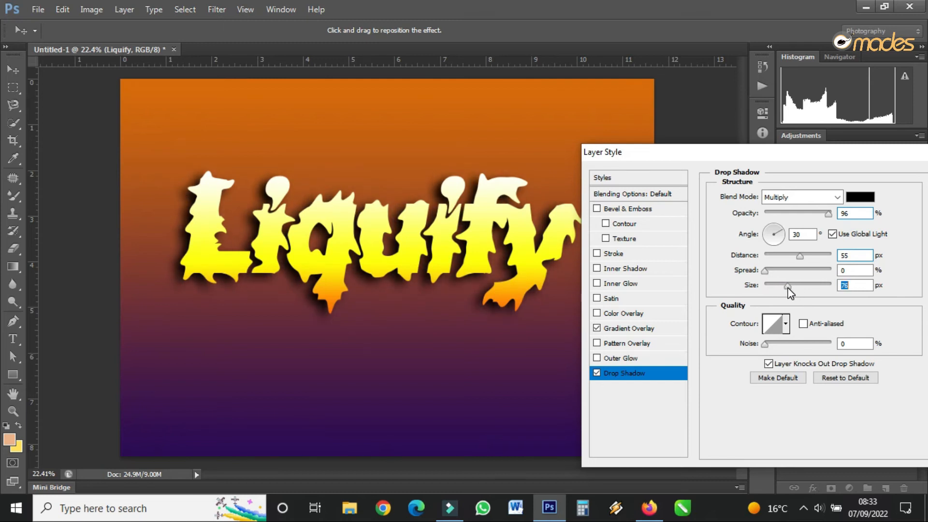
left_click_drag(905, 158, 814, 175)
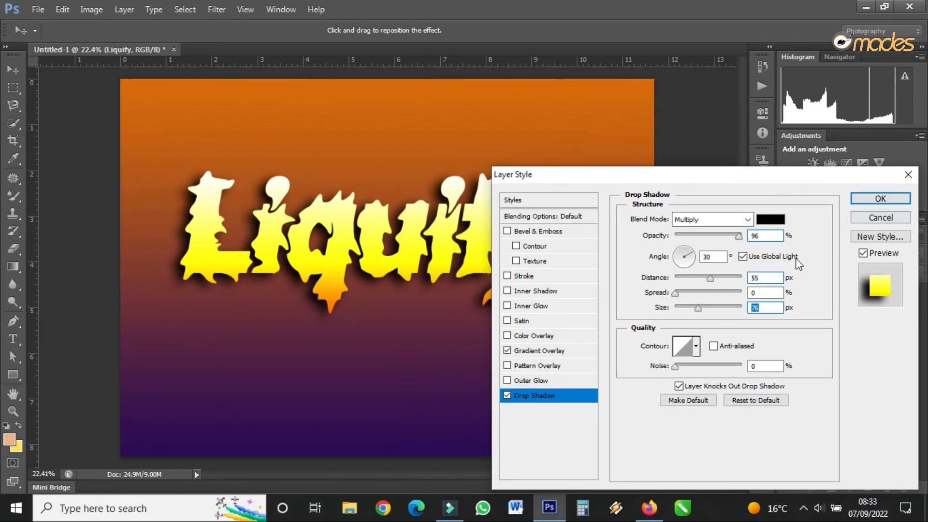
Check the Gradient Overlay's colour stops, keep them as they are and apply the layer style.
left_click(556, 353)
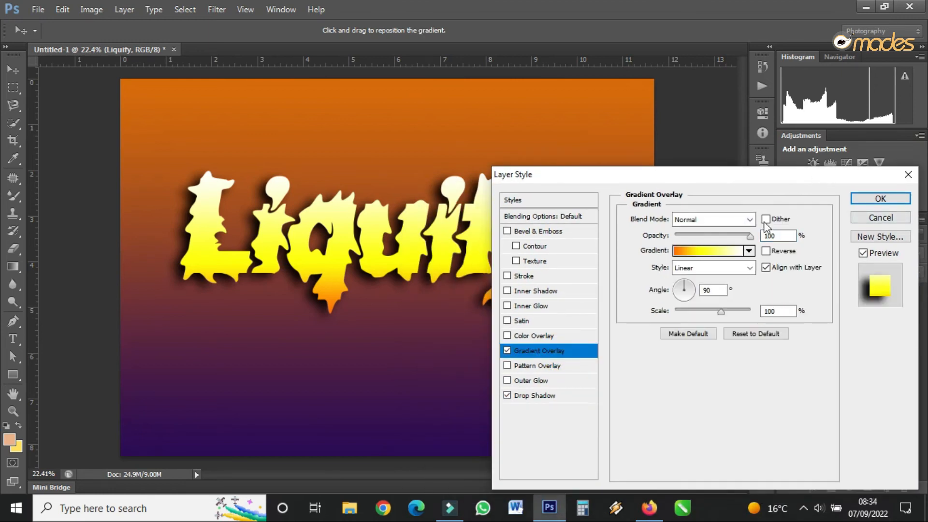
left_click(712, 241)
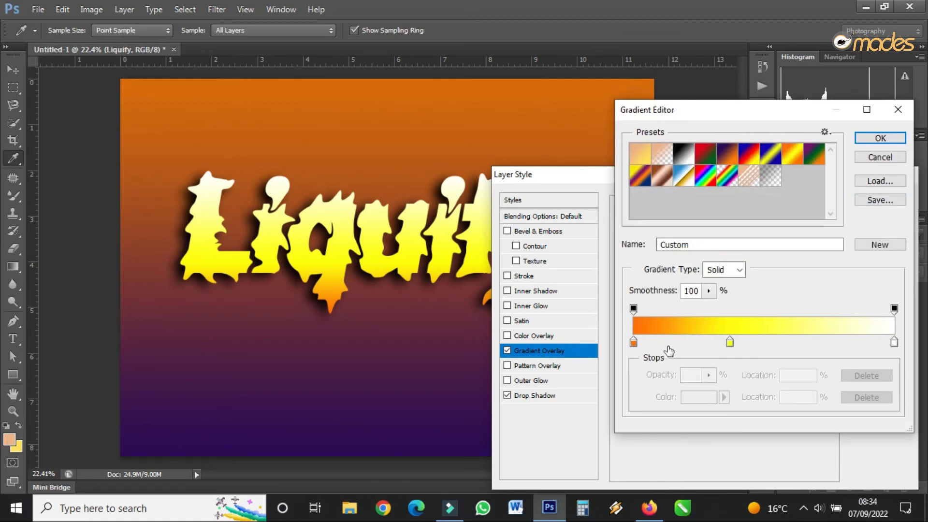
left_click(880, 138)
left_click(887, 196)
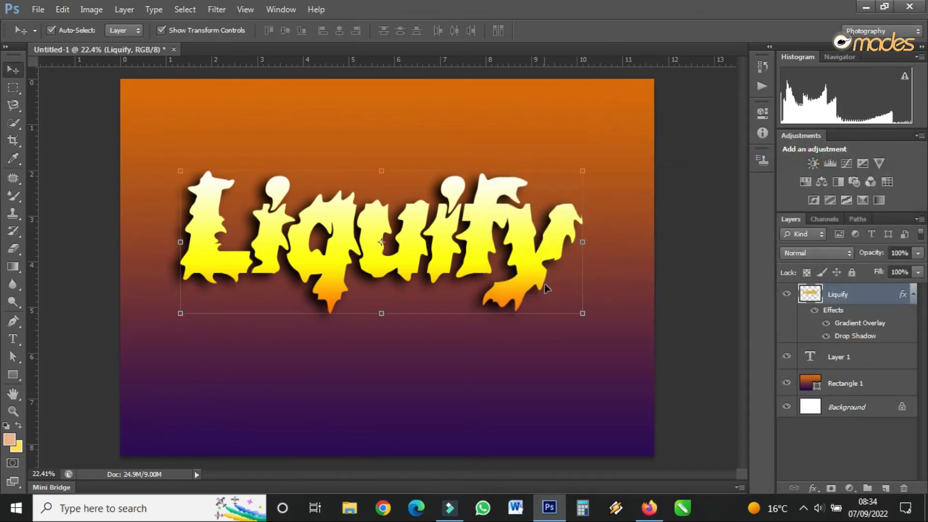
Enlarge the Liquify text to span most of the canvas width and place it slightly below the canvas centre.
mouse_move(585, 314)
left_mouse_down()
mouse_move(629, 363)
mouse_move(645, 334)
left_mouse_up()
left_click_drag(500, 197, 468, 250)
left_click_drag(375, 219, 376, 230)
key("Return")
left_click_drag(436, 304, 438, 296)
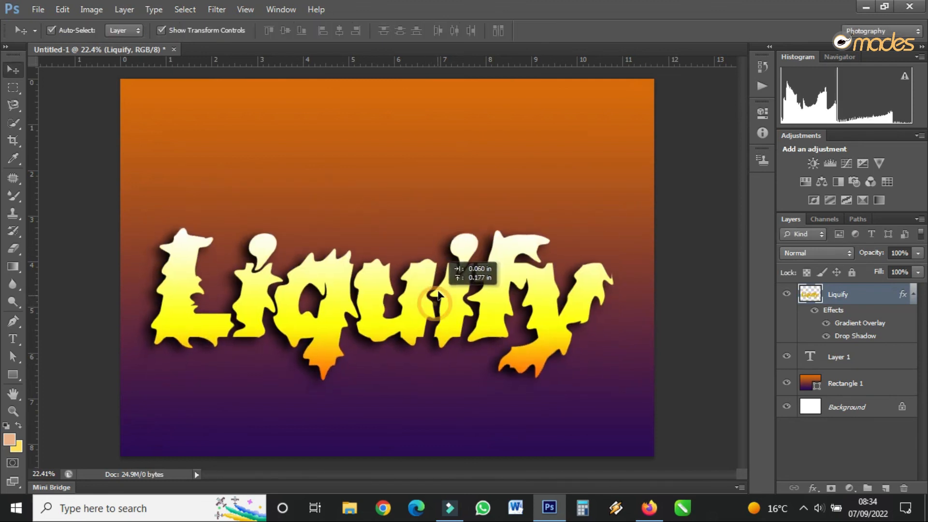
left_click(480, 409)
scroll(483, 413, "down", 2)
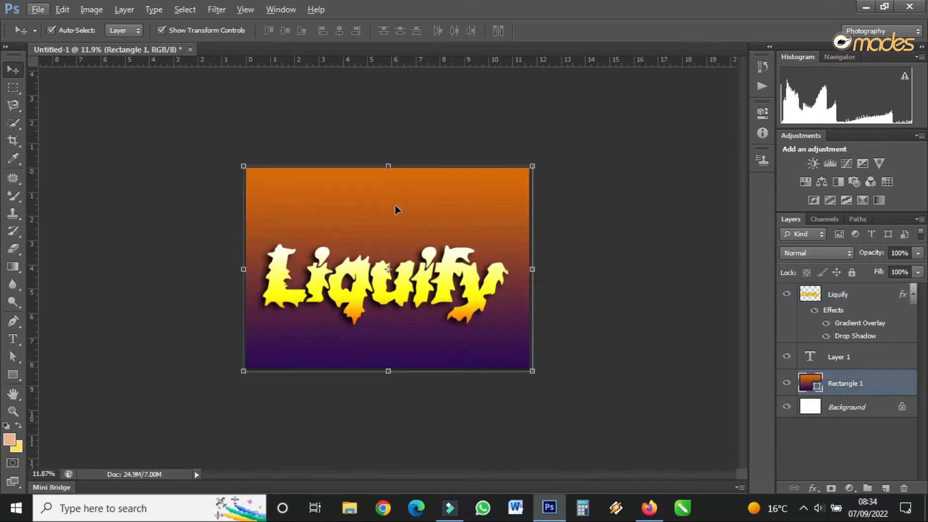
Change the orange colour stop in the background rectangle's gradient fill to black (000000).
scroll(396, 205, "up", 2)
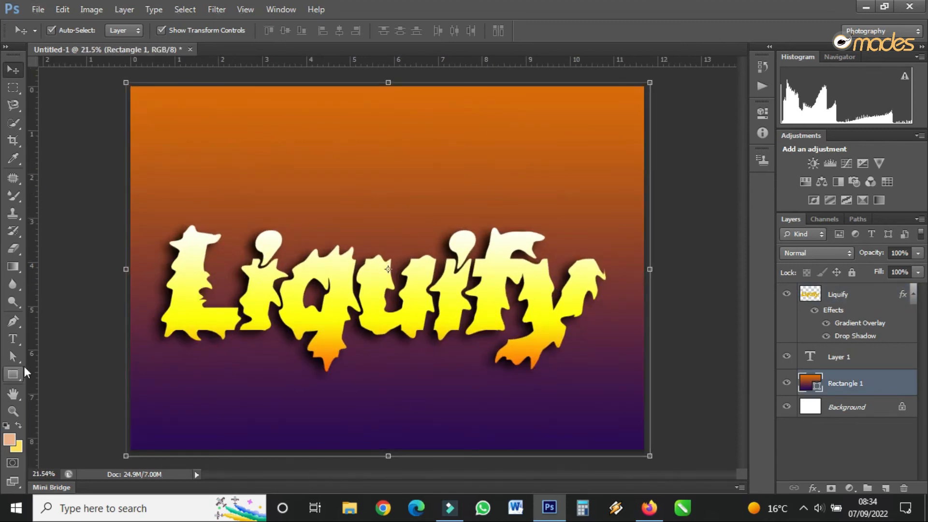
left_click(11, 371)
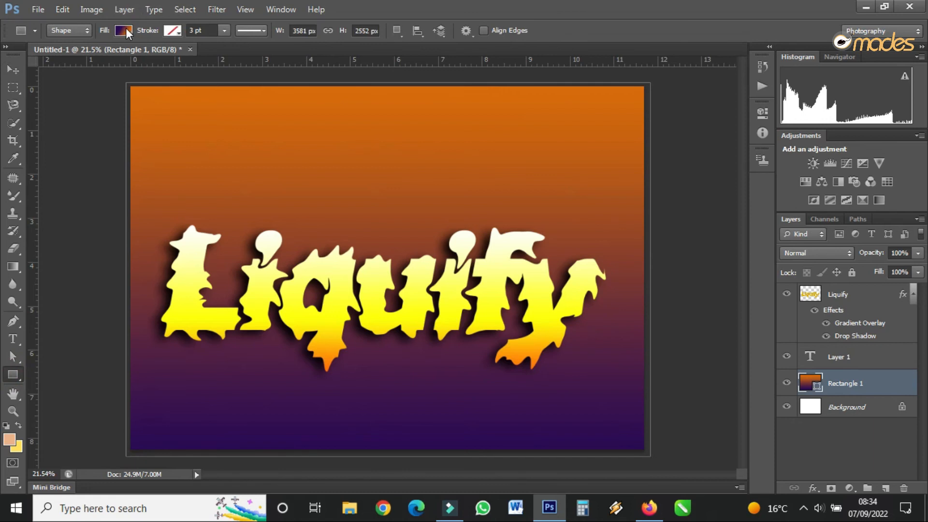
left_click(124, 30)
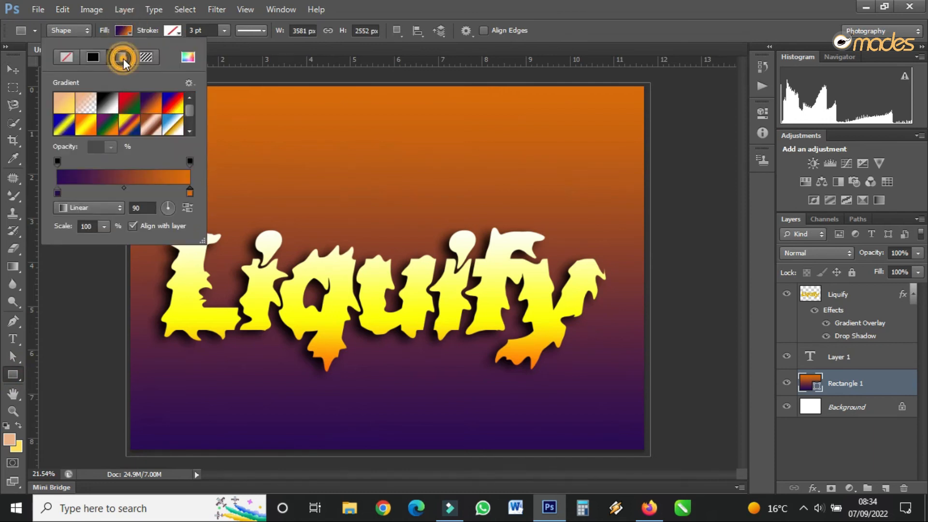
left_click(57, 192)
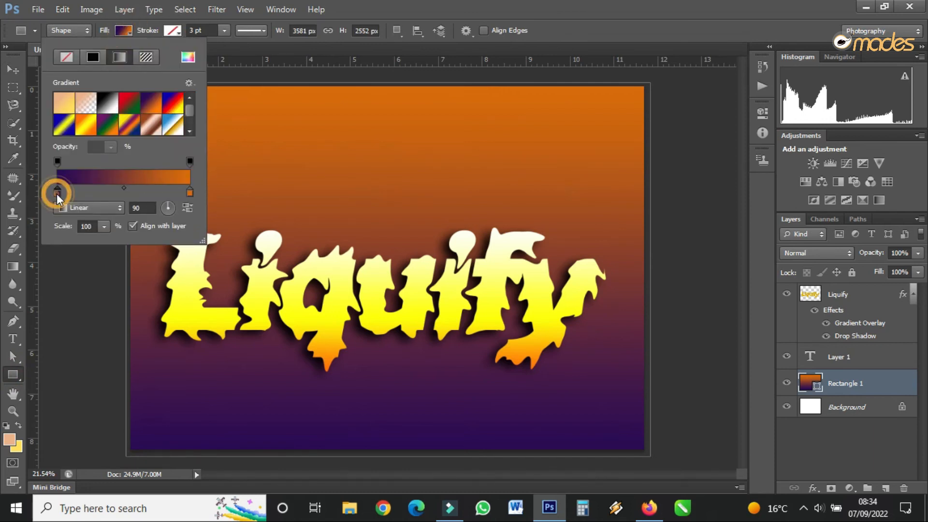
left_click(190, 193)
double_click(190, 193)
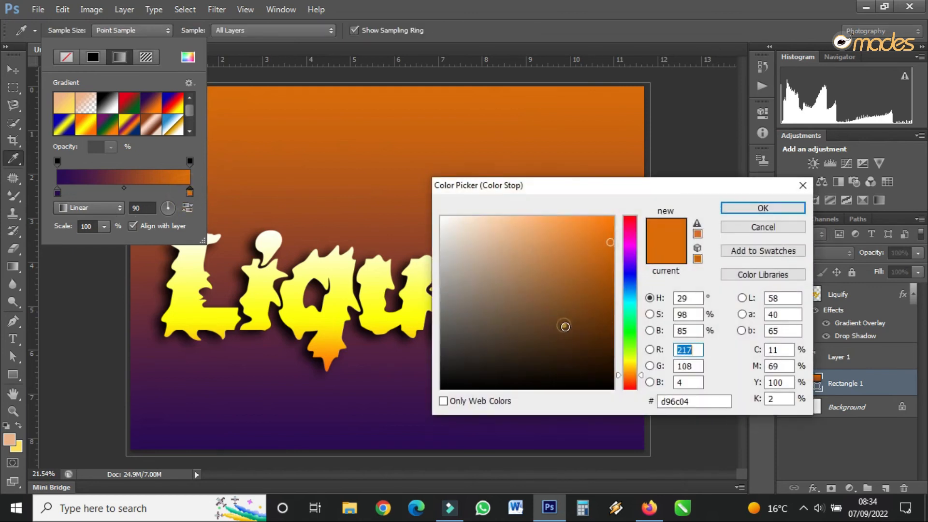
left_click_drag(564, 325, 614, 389)
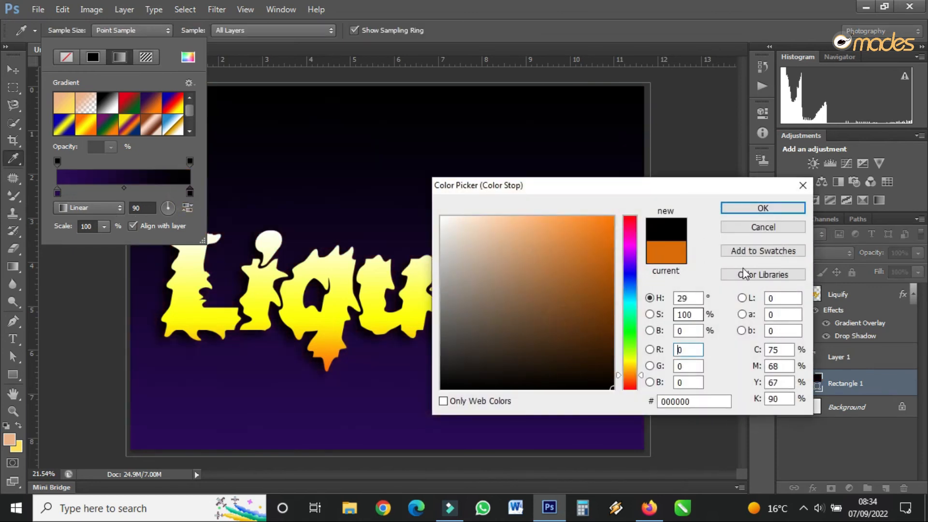
left_click(746, 209)
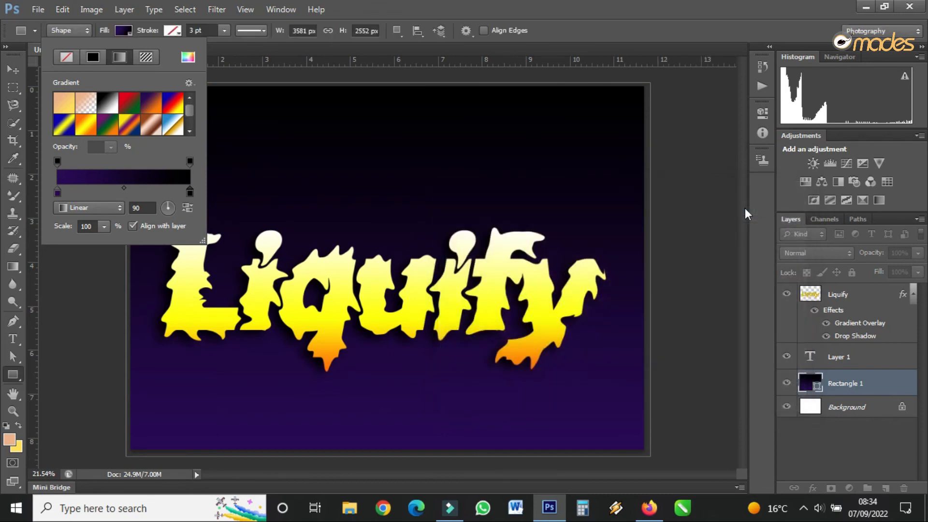
Make the background rectangle's gradient radial, violet in the middle fading to black, and adjust the stops and midpoint for a soft central glow.
left_click(89, 208)
left_click(81, 234)
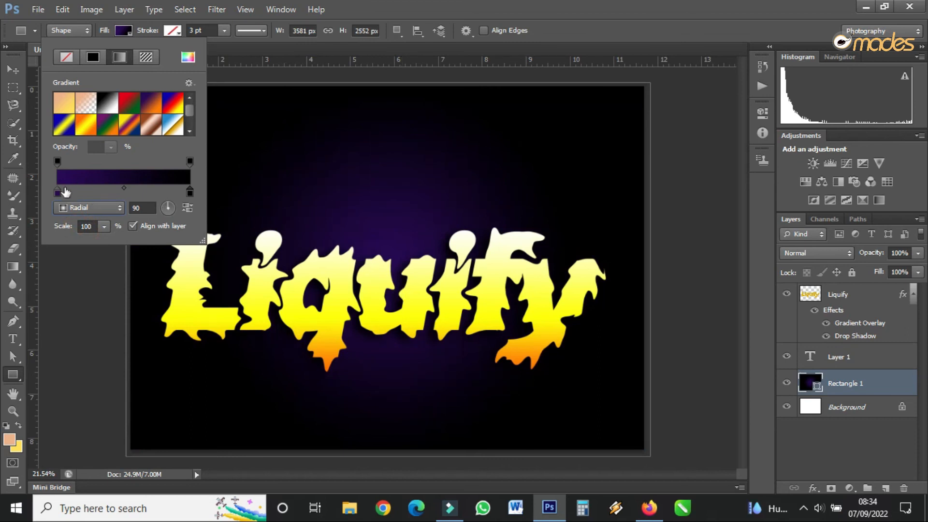
mouse_move(58, 192)
left_mouse_down()
mouse_move(149, 192)
mouse_move(54, 194)
mouse_move(72, 192)
left_mouse_up()
left_click_drag(148, 192, 189, 194)
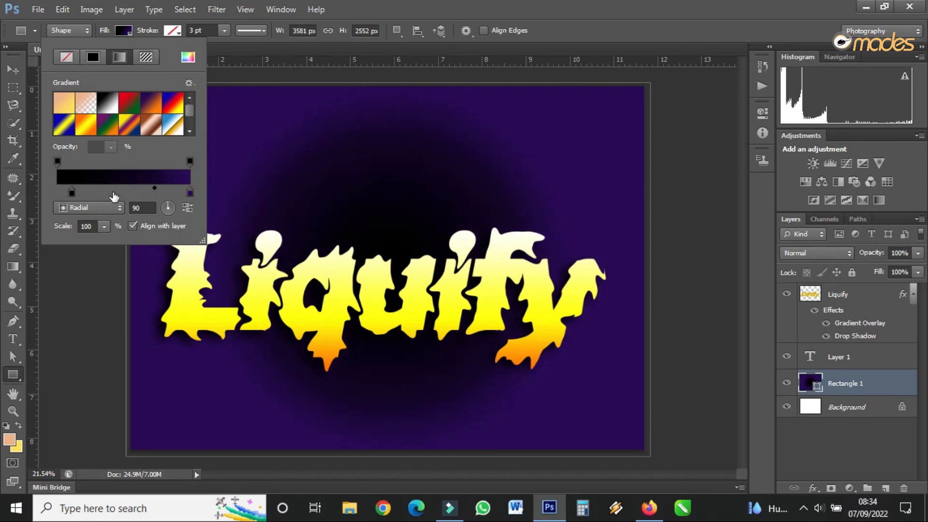
mouse_move(178, 193)
left_mouse_down()
mouse_move(118, 192)
mouse_move(182, 192)
left_mouse_up()
left_click(187, 208)
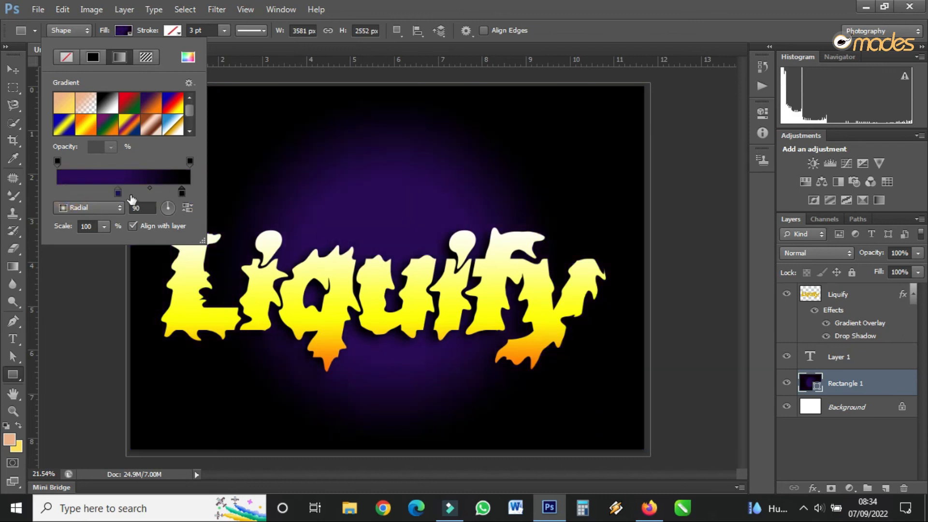
left_click_drag(118, 193, 64, 192)
left_click(122, 191)
mouse_move(122, 191)
left_mouse_down()
mouse_move(95, 192)
mouse_move(110, 190)
left_mouse_up()
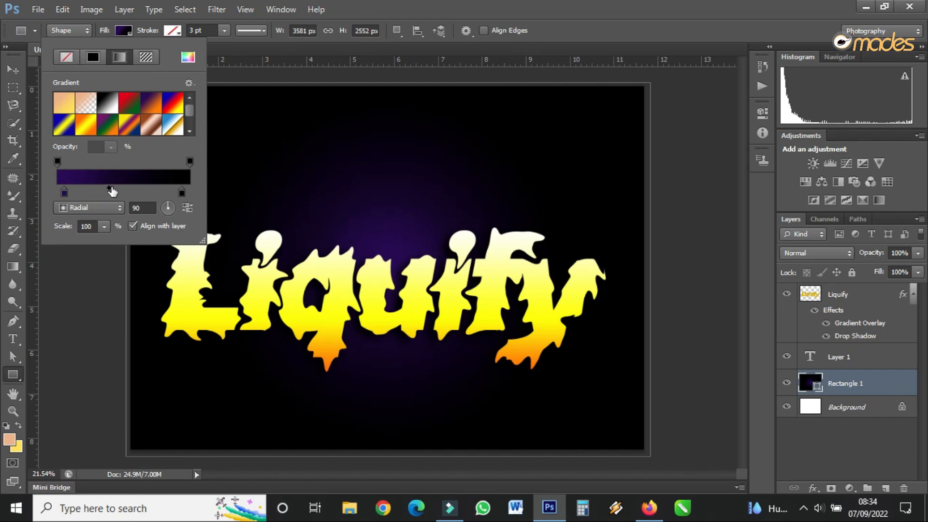
Add a second rectangle with the same violet-to-black radial fill and centre it horizontally behind the Liquify text.
left_click(278, 114)
left_click(508, 216)
left_click(14, 69)
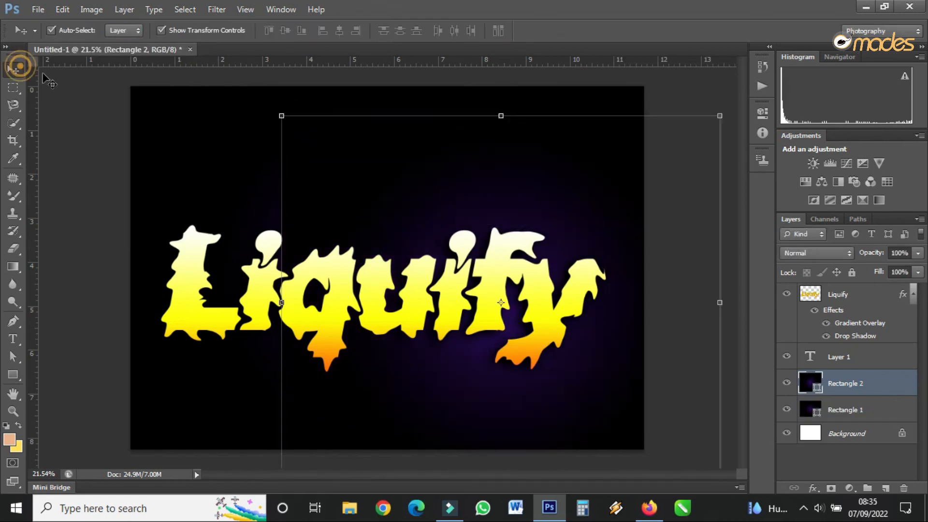
left_click_drag(526, 235, 407, 202)
left_click(667, 265)
Move the Liquify text up to around the canvas centre and shift the glow rectangle behind it slightly down.
left_click_drag(476, 298, 476, 283)
left_click_drag(382, 209, 383, 216)
double_click(429, 281)
left_click_drag(437, 305, 432, 284)
left_click(673, 337)
Show the canvas in full-screen mode and nudge the Liquify text slightly right and down.
key("f")
key("f")
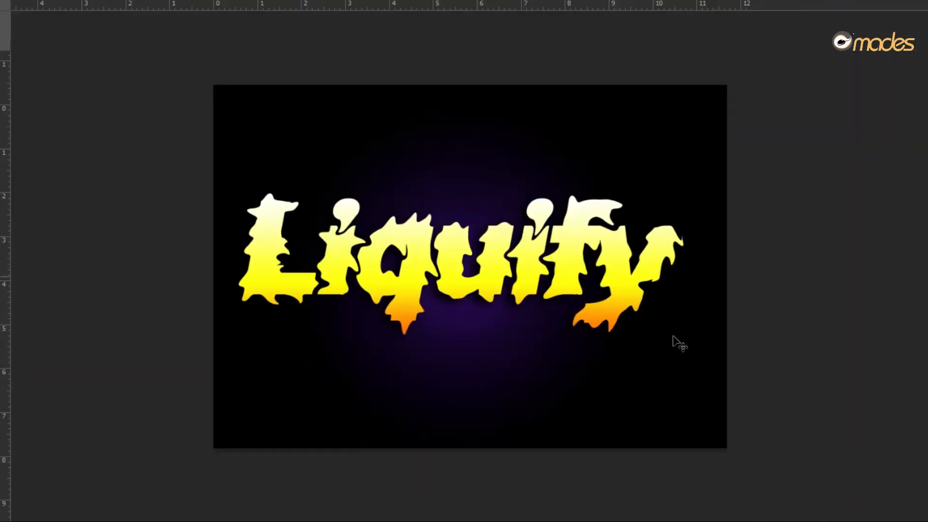
scroll(703, 343, "up", 2)
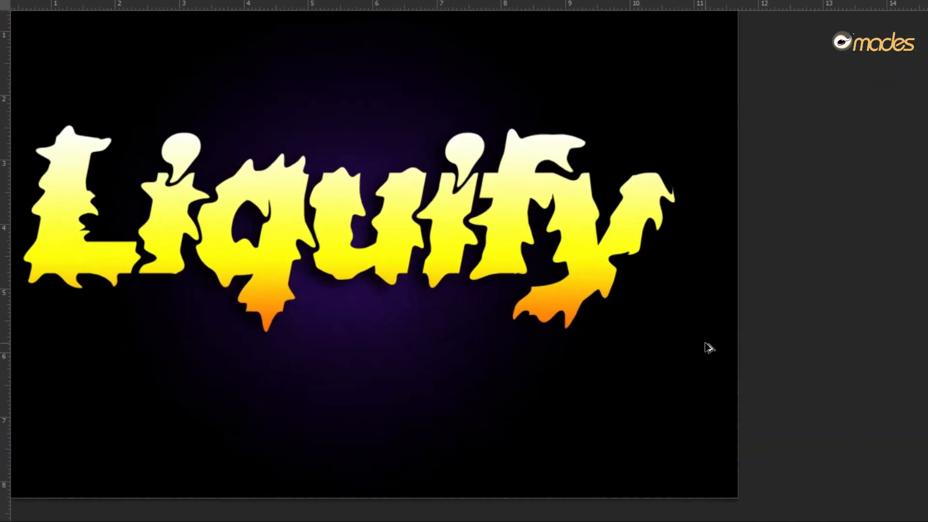
left_click_drag(425, 201, 430, 209)
key("ctrl+t")
scroll(496, 309, "down", 2)
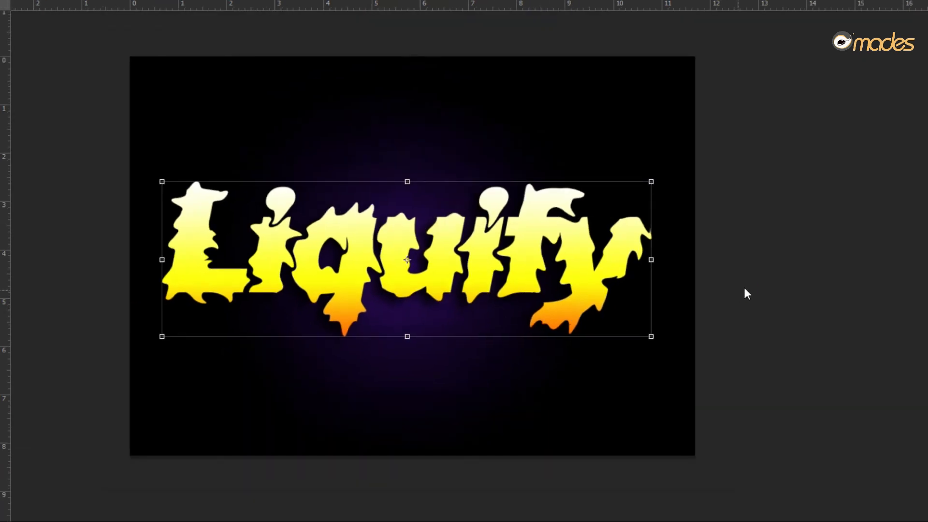
key("Return")
Cycle through the screen modes back to full screen to view the finished text effect.
key("f")
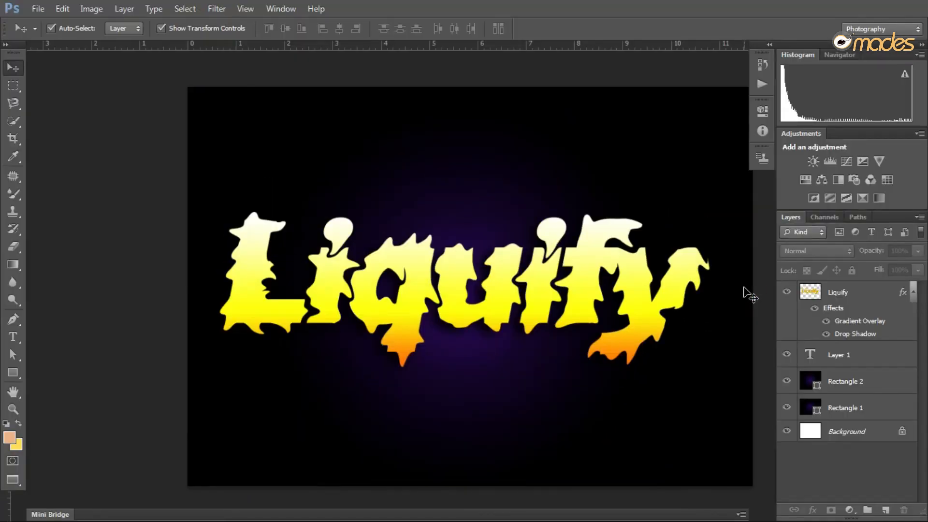
key("f")
key("f")
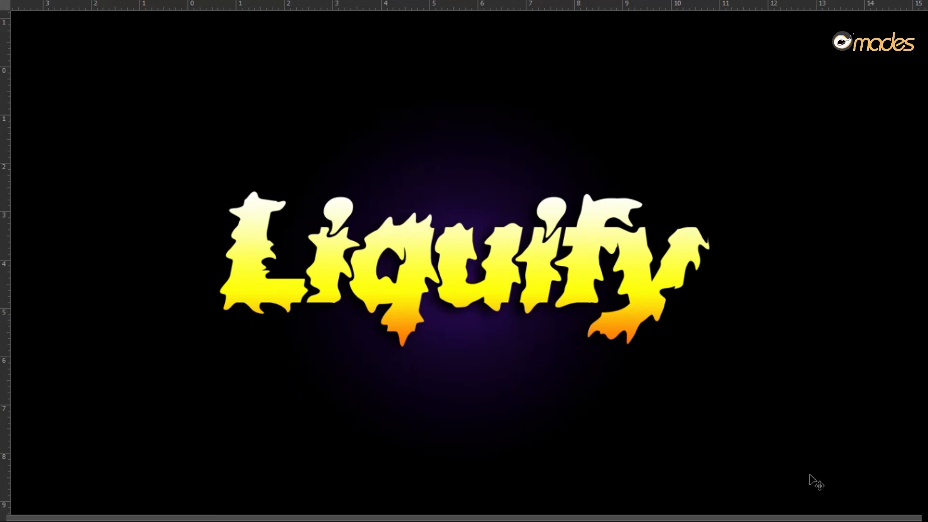